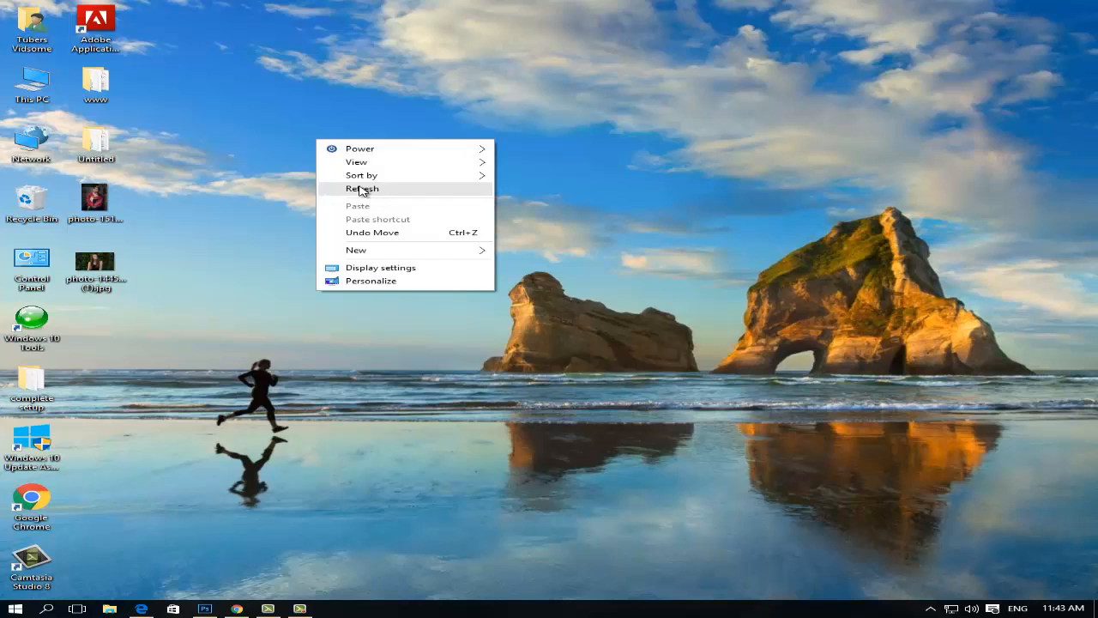
pyautogui.click(362, 189)
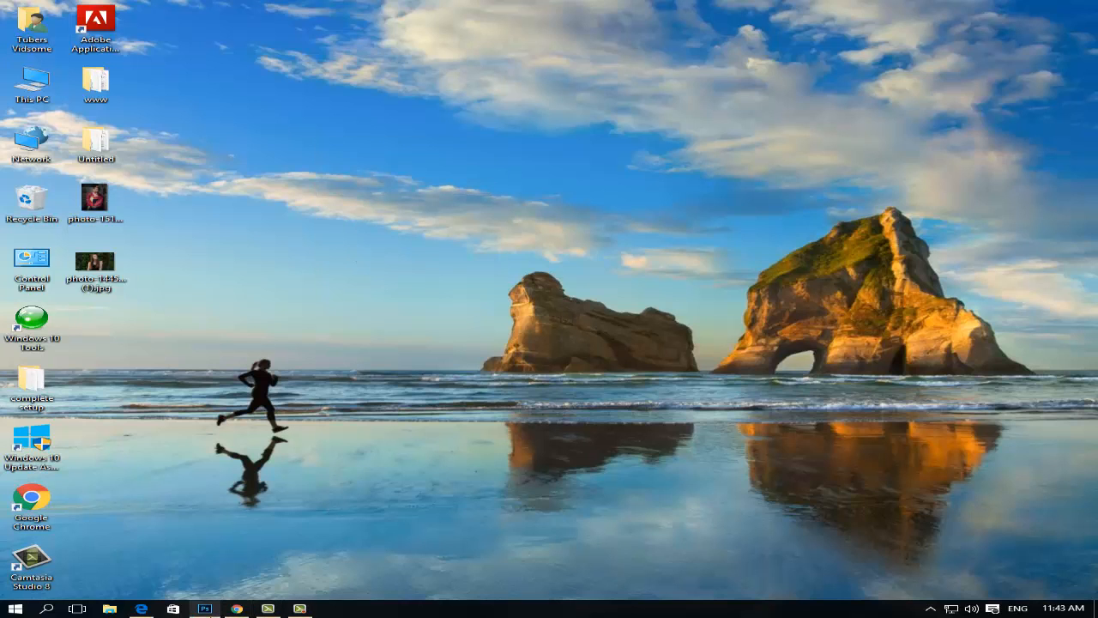
pyautogui.click(205, 608)
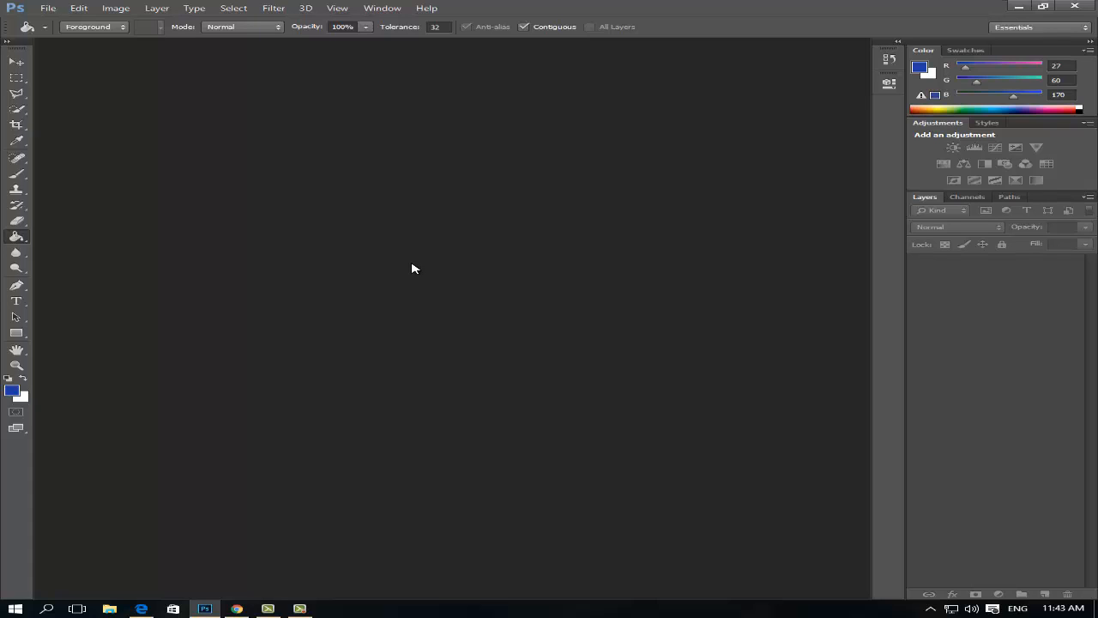
pyautogui.doubleClick(412, 268)
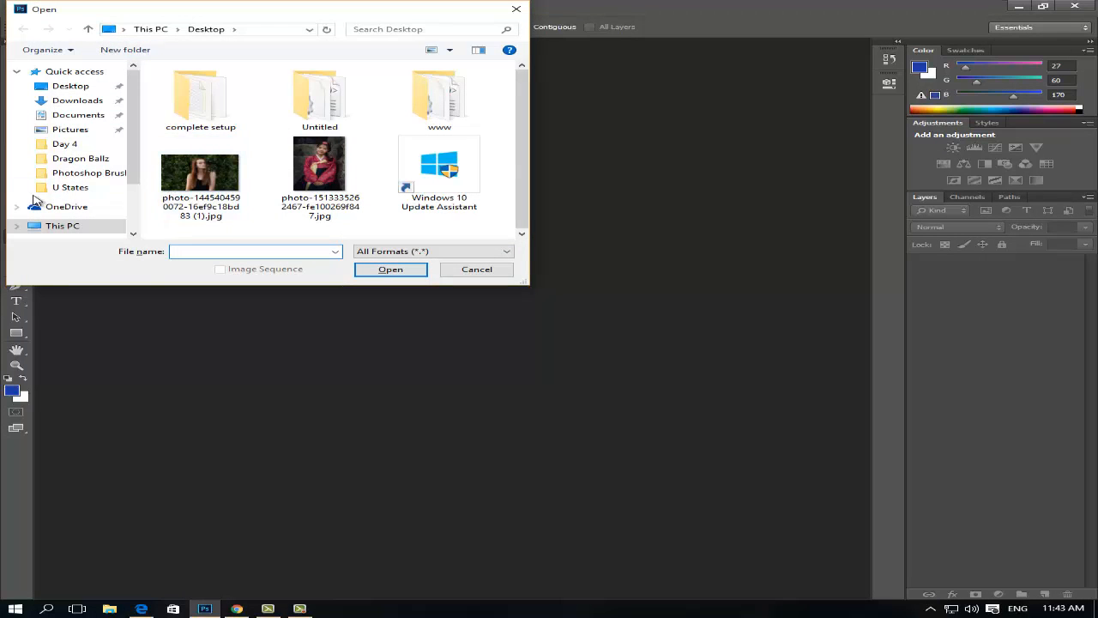
pyautogui.click(192, 181)
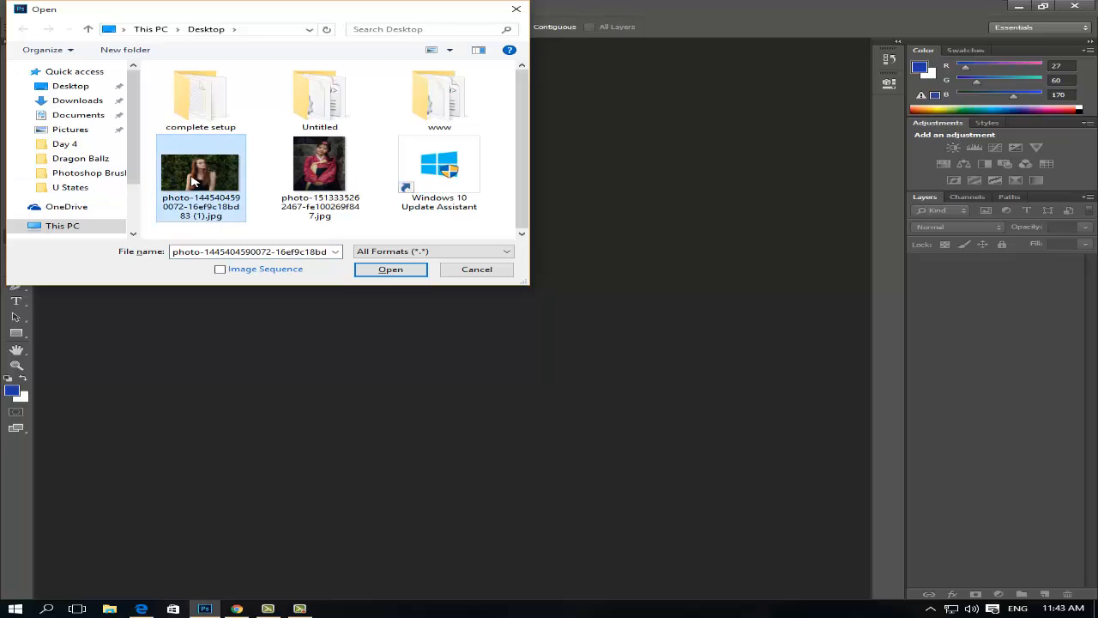
pyautogui.click(391, 271)
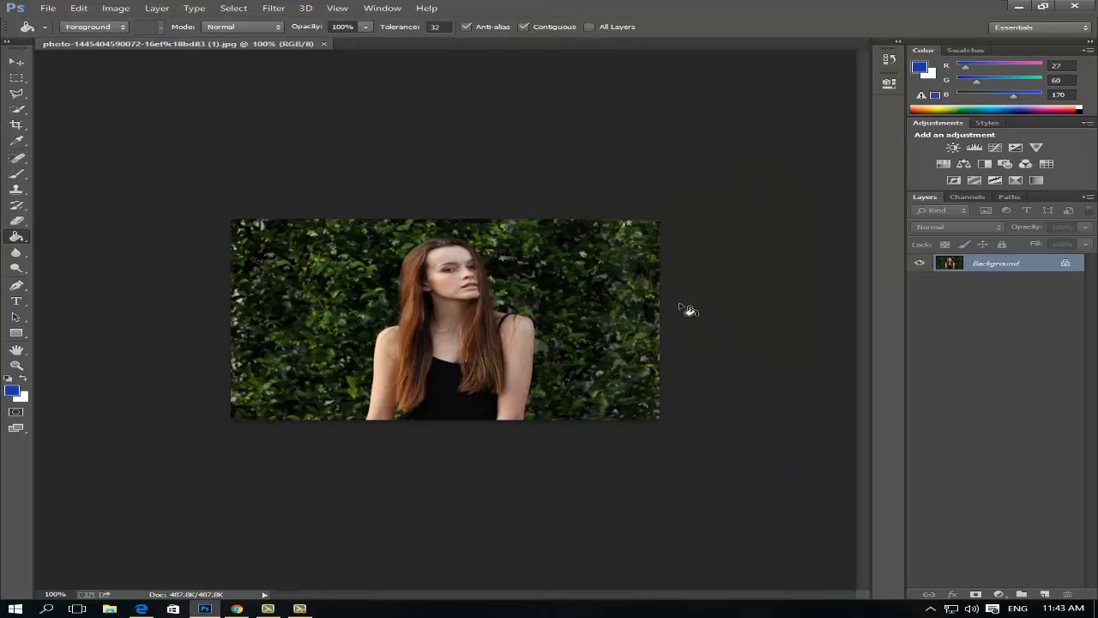
pyautogui.keyDown('ctrl'); pyautogui.click(489, 343); pyautogui.keyUp('ctrl')
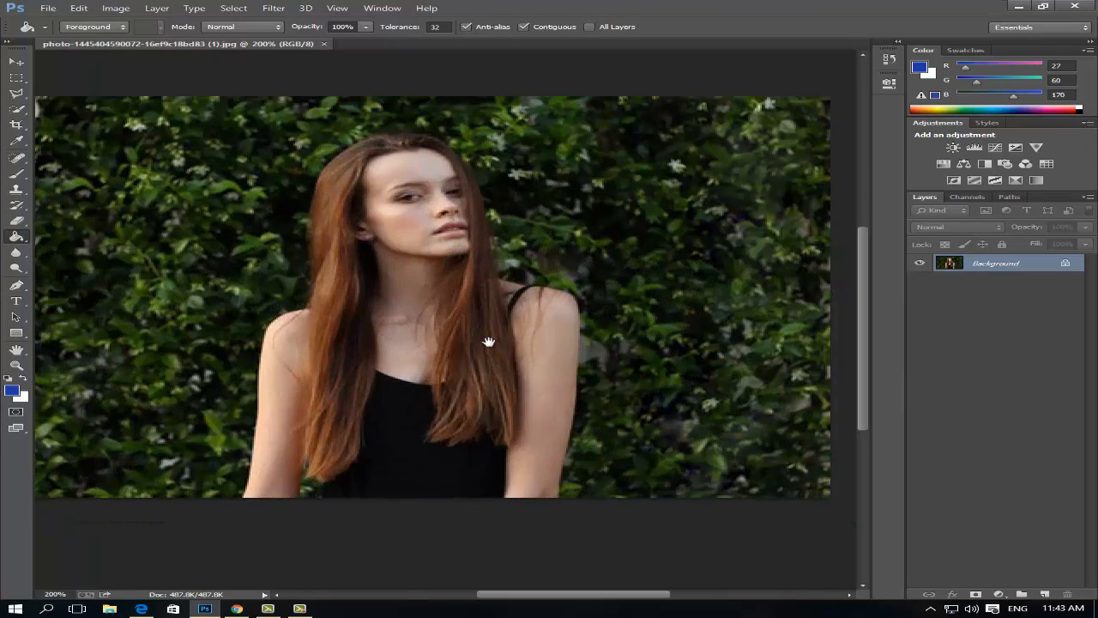
pyautogui.keyDown('alt'); pyautogui.click(487, 343); pyautogui.keyUp('alt')
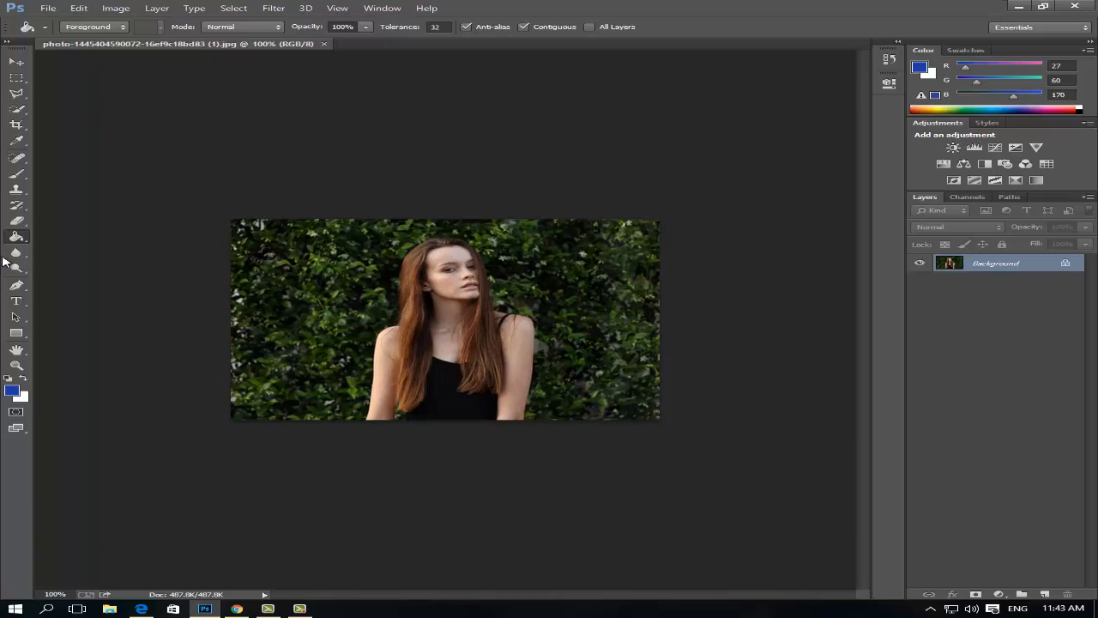
# Step: Select the whole woman, including her hair, both arms and black top, with the Quick Selection tool
pyautogui.click(17, 110)
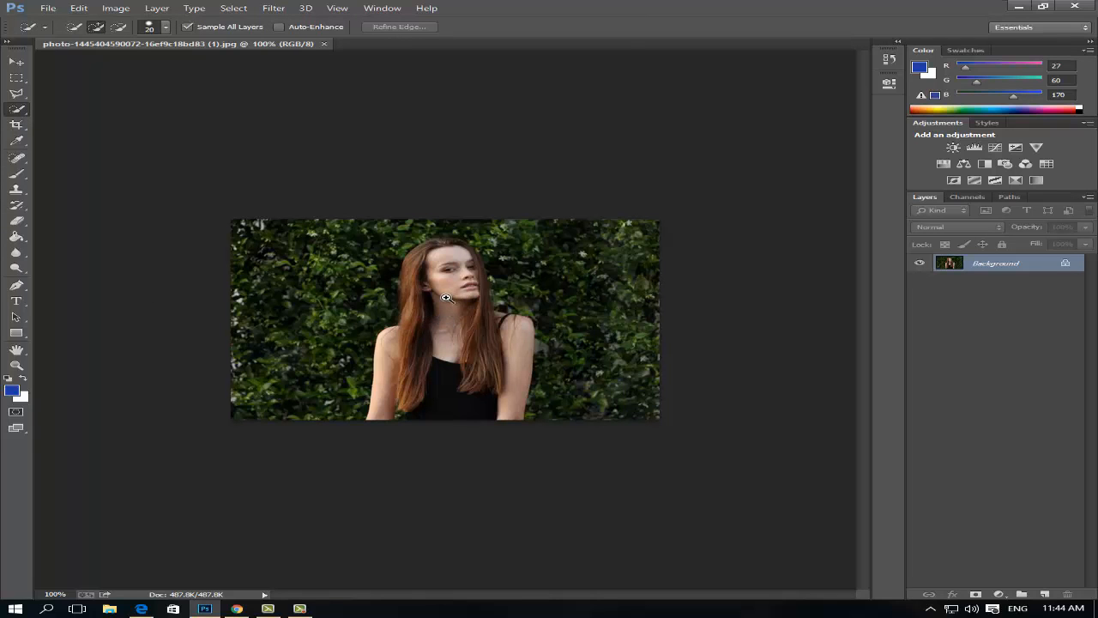
pyautogui.keyDown('ctrl'); pyautogui.click(446, 297); pyautogui.keyUp('ctrl')
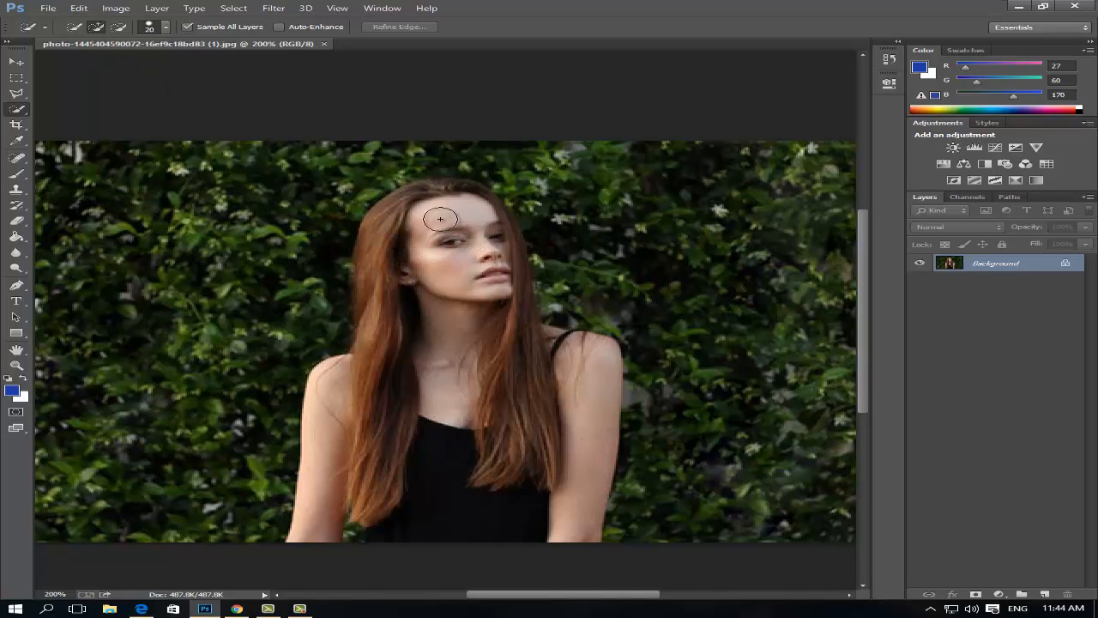
pyautogui.moveTo(412, 206)
pyautogui.mouseDown()
pyautogui.moveTo(417, 225)
pyautogui.moveTo(480, 206)
pyautogui.moveTo(436, 247)
pyautogui.moveTo(450, 210)
pyautogui.moveTo(439, 190)
pyautogui.moveTo(448, 194)
pyautogui.mouseUp()
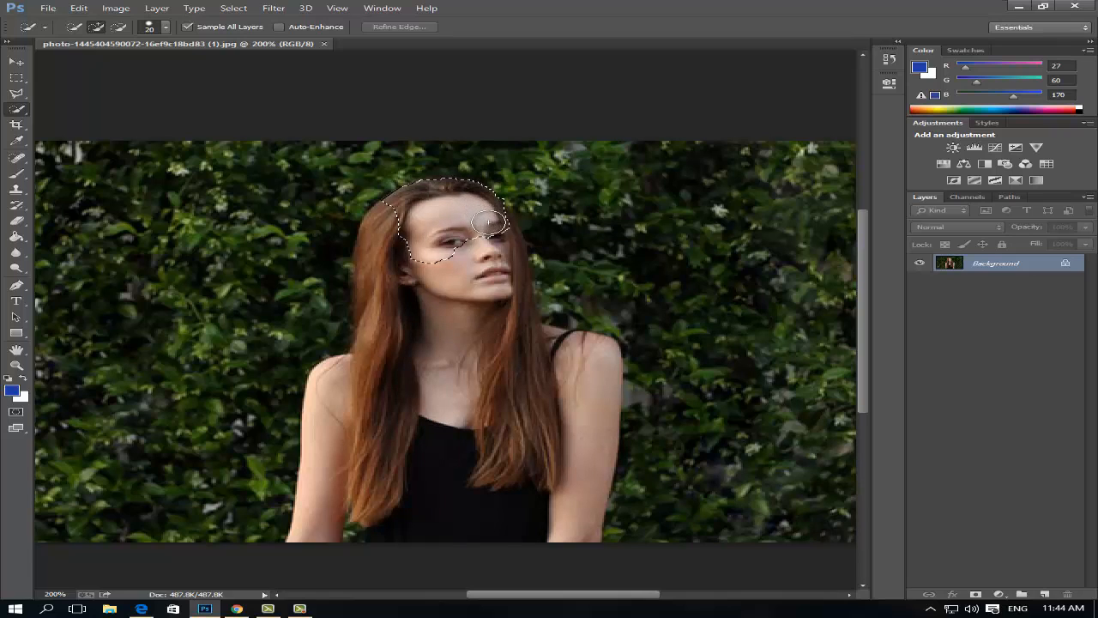
pyautogui.click(490, 221)
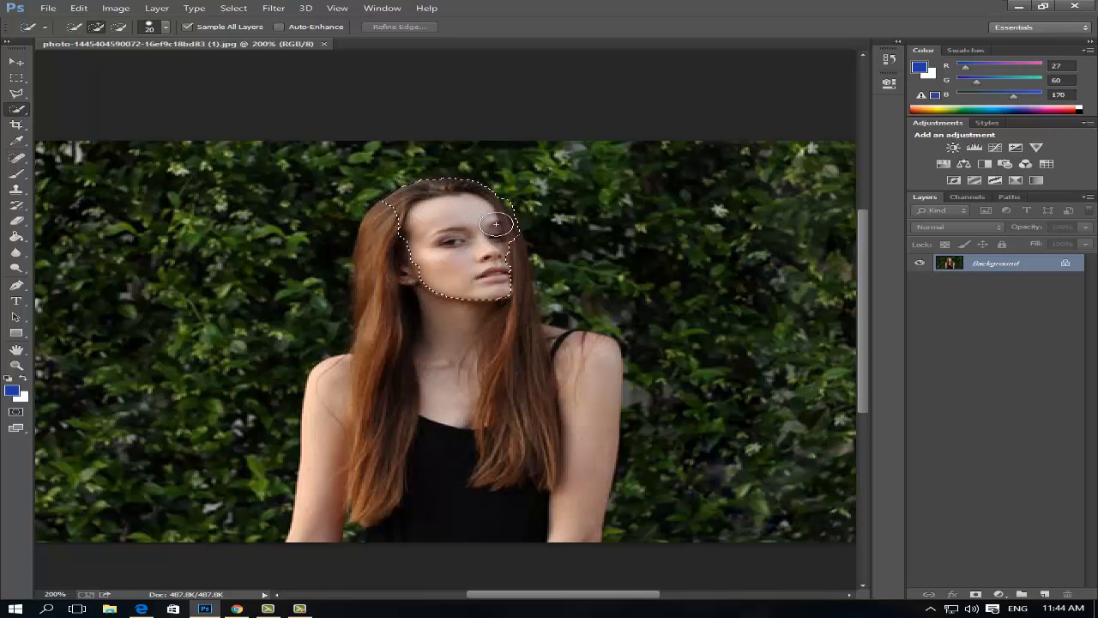
pyautogui.moveTo(505, 259)
pyautogui.mouseDown()
pyautogui.moveTo(519, 365)
pyautogui.moveTo(461, 340)
pyautogui.mouseUp()
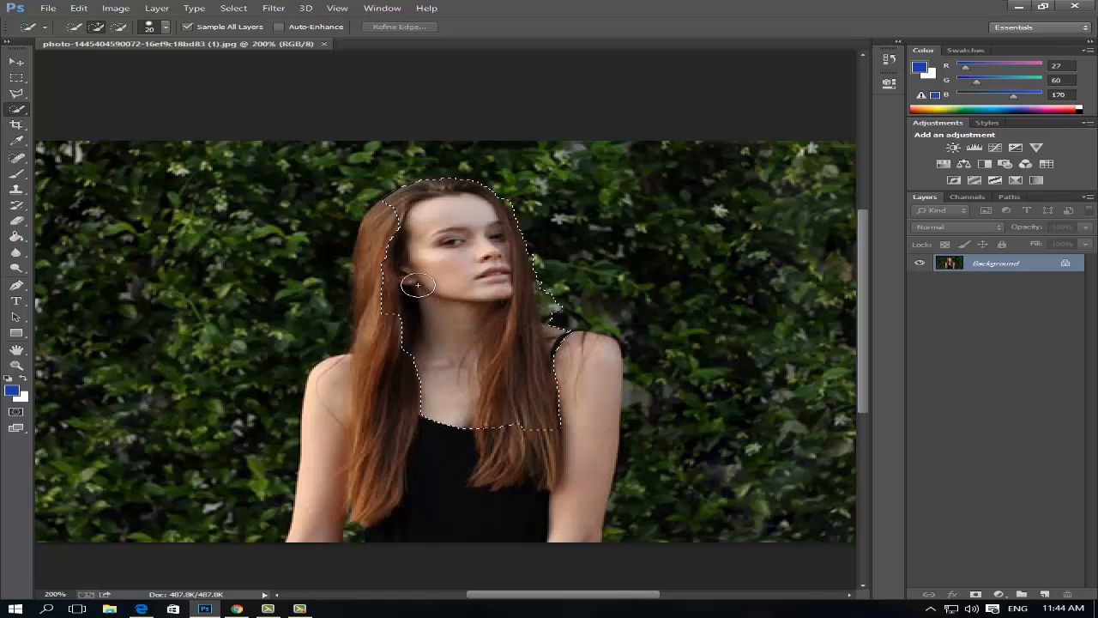
pyautogui.moveTo(397, 245)
pyautogui.mouseDown()
pyautogui.moveTo(398, 392)
pyautogui.moveTo(374, 393)
pyautogui.mouseUp()
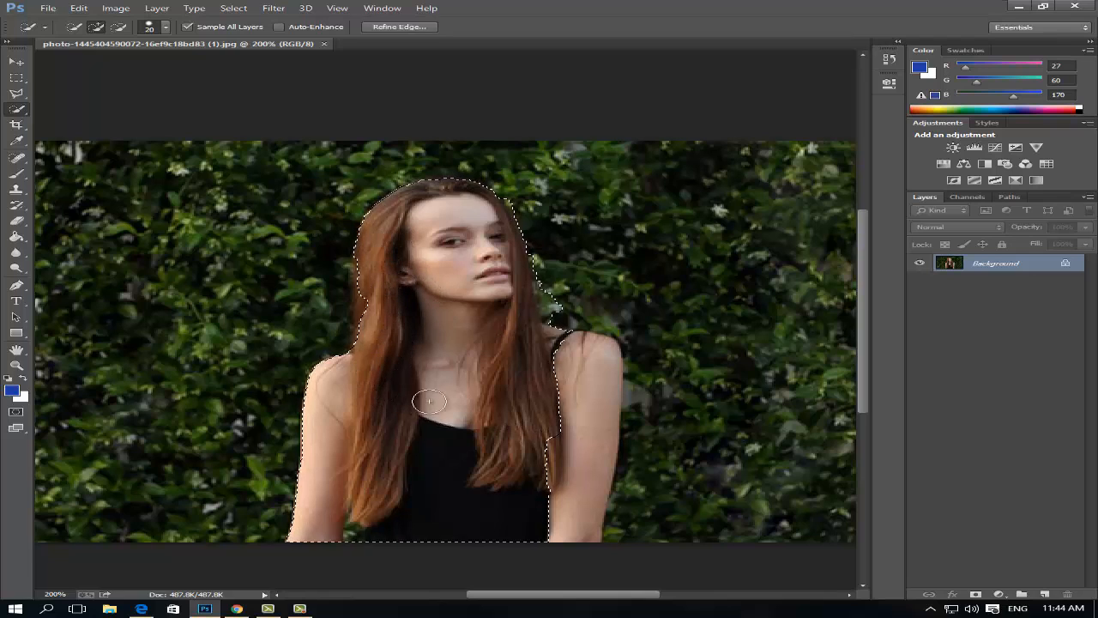
pyautogui.moveTo(521, 361)
pyautogui.mouseDown()
pyautogui.moveTo(555, 411)
pyautogui.moveTo(540, 469)
pyautogui.moveTo(542, 371)
pyautogui.mouseUp()
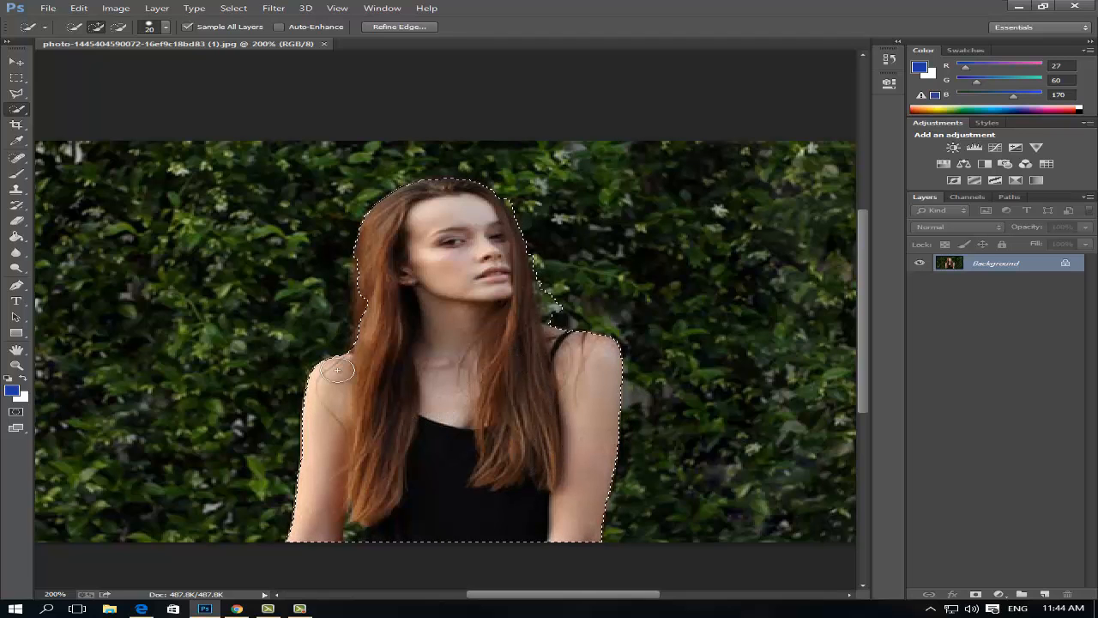
# Step: Subtract the background between the hair and the strap-side shoulder from the selection with a size 9 brush
pyautogui.click(119, 26)
pyautogui.scroll(1, 394, 274)
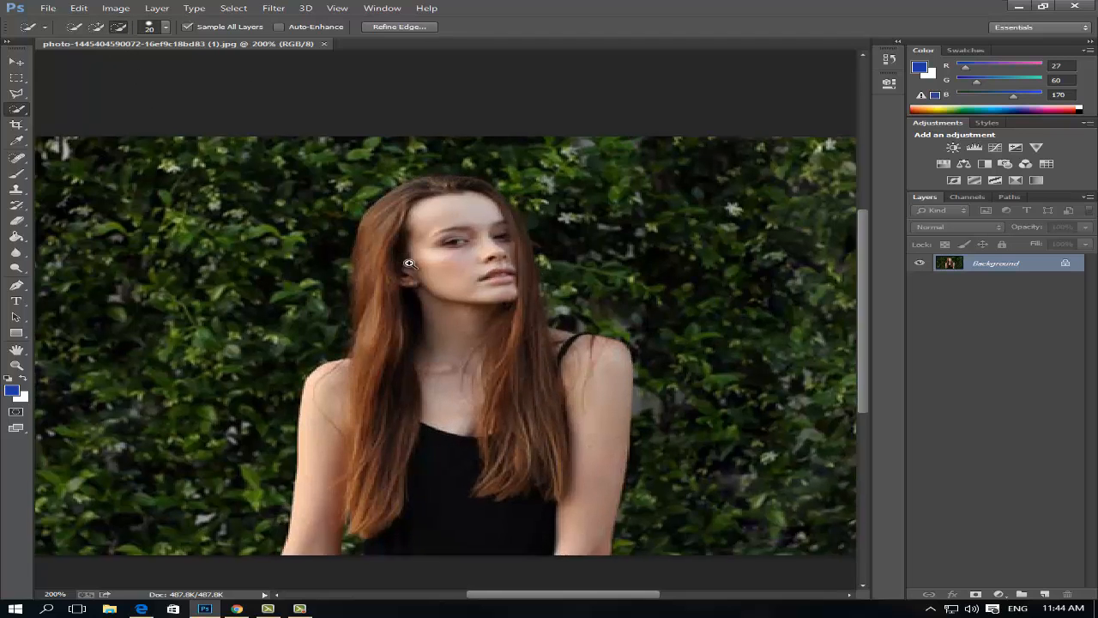
pyautogui.scroll(2, 634, 330)
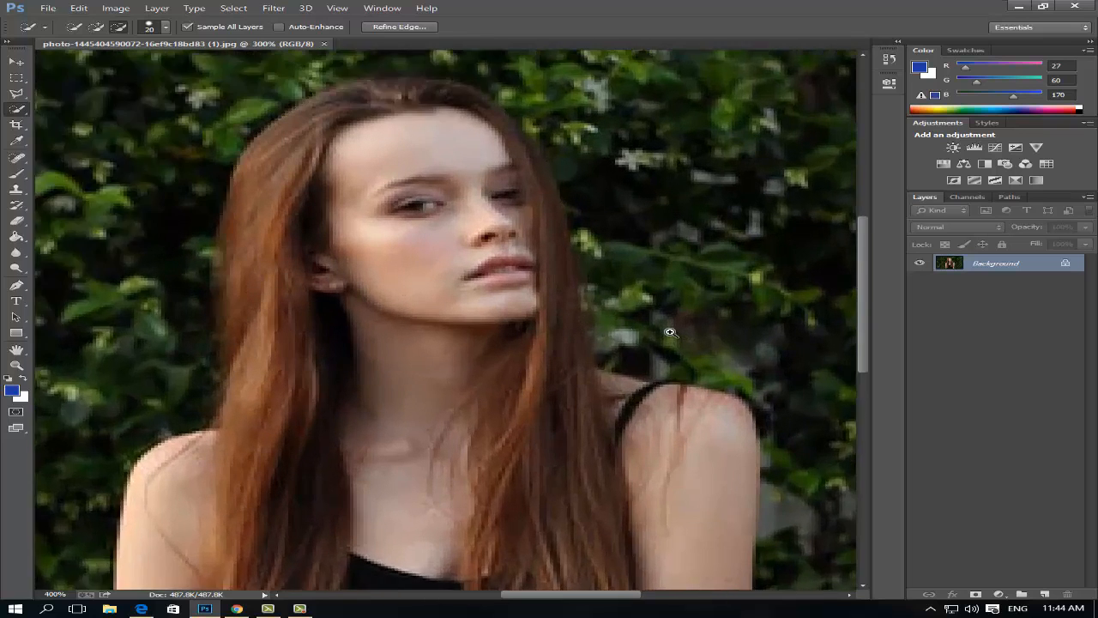
pyautogui.press('[')
pyautogui.press('[')
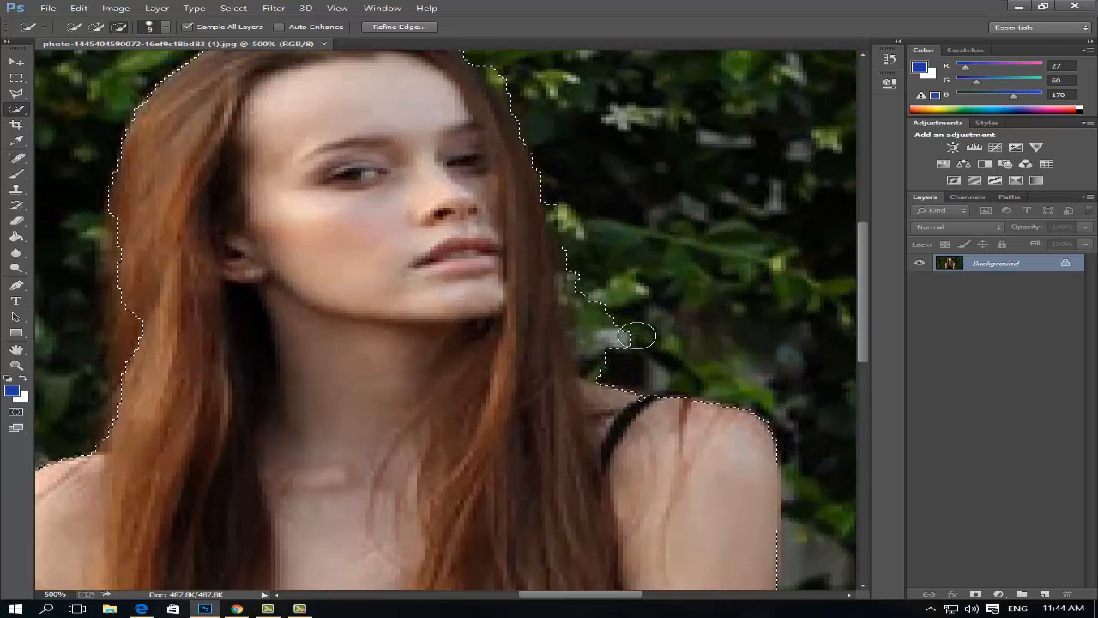
pyautogui.moveTo(621, 339)
pyautogui.mouseDown()
pyautogui.moveTo(609, 343)
pyautogui.moveTo(584, 273)
pyautogui.mouseUp()
pyautogui.moveTo(572, 230)
pyautogui.mouseDown()
pyautogui.moveTo(571, 194)
pyautogui.moveTo(597, 293)
pyautogui.moveTo(594, 313)
pyautogui.moveTo(585, 305)
pyautogui.mouseUp()
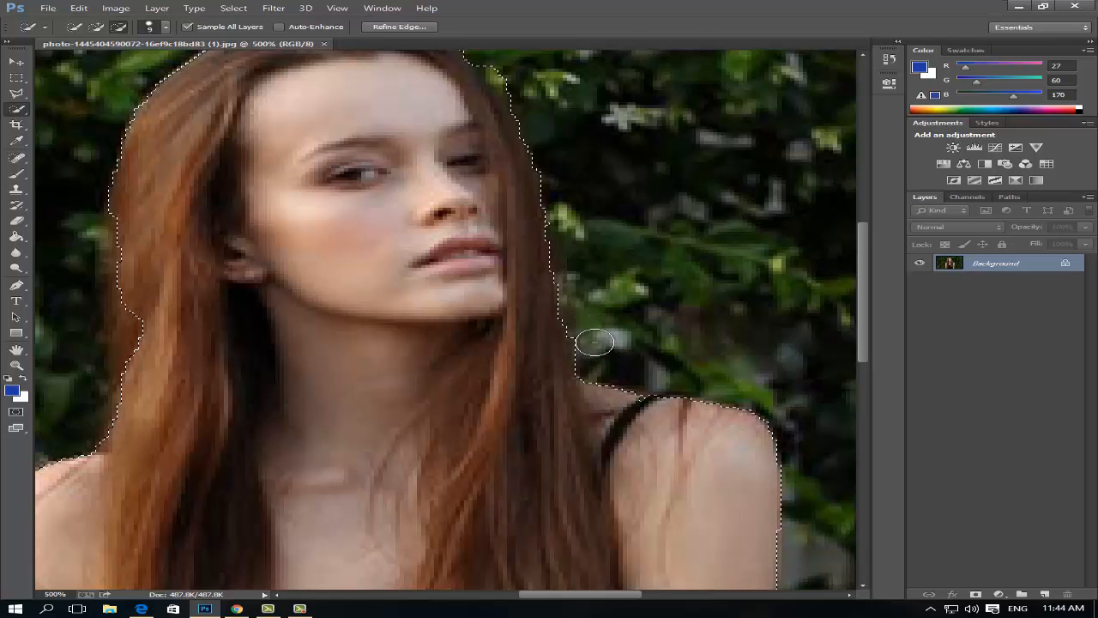
# Step: Subtract the green gap between the arm and the hair tips at the photo's lower edge from the selection
pyautogui.moveTo(240, 282); pyautogui.dragTo(351, 21)
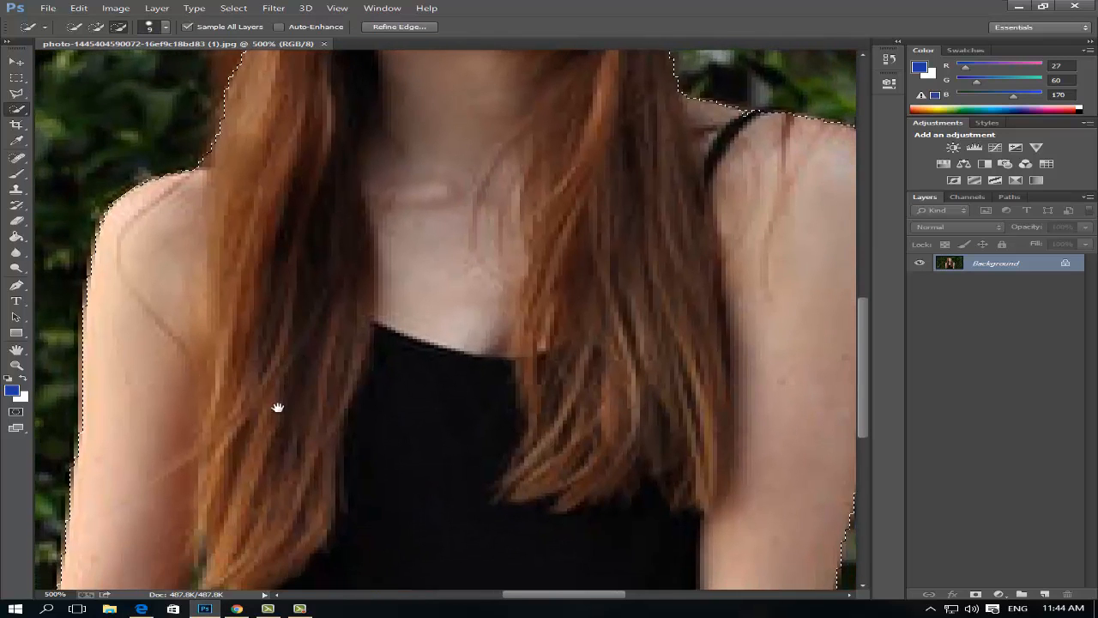
pyautogui.moveTo(278, 407); pyautogui.dragTo(372, 179)
pyautogui.click(343, 341)
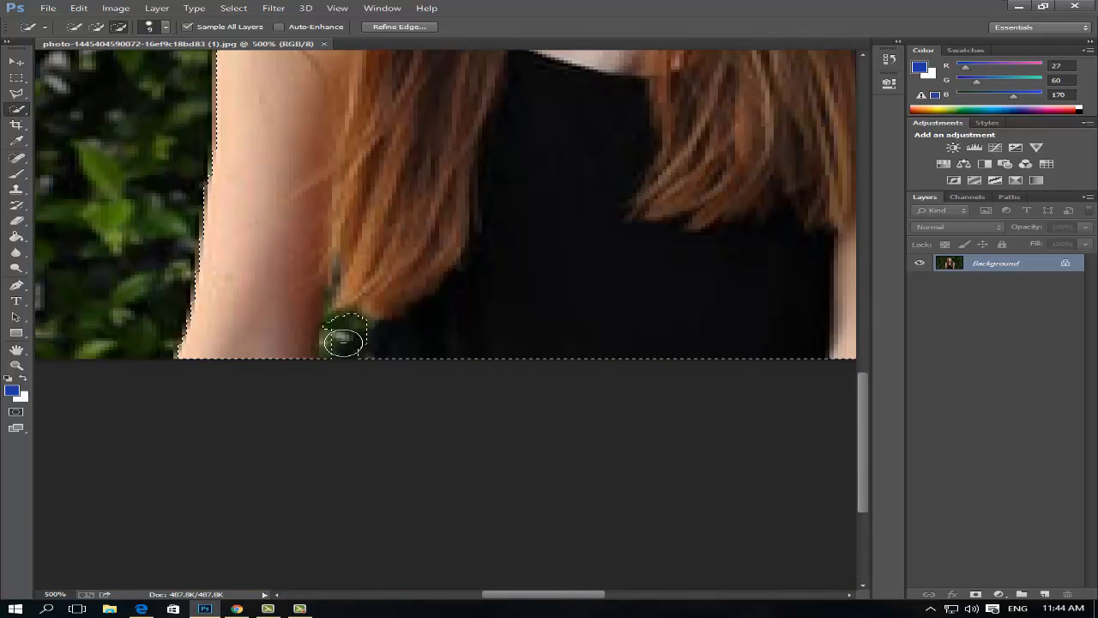
pyautogui.moveTo(344, 344); pyautogui.dragTo(345, 332)
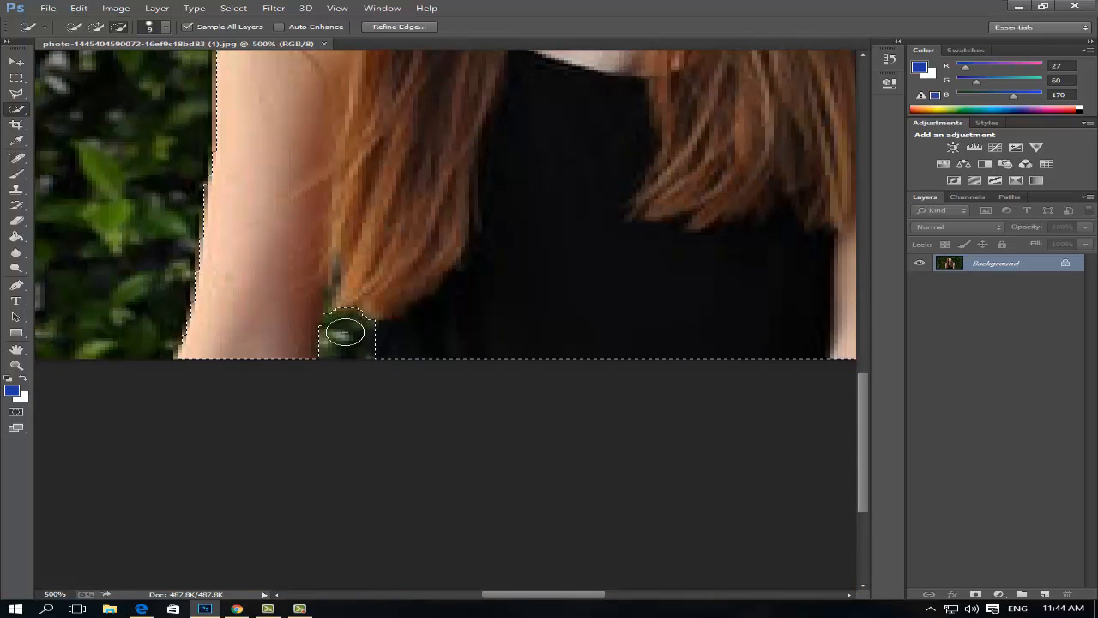
# Step: Correct the selection along the hair's outer edge on the ear side, adding missed hair and subtracting stray leaves
pyautogui.moveTo(314, 230)
pyautogui.mouseDown()
pyautogui.moveTo(366, 385)
pyautogui.moveTo(378, 463)
pyautogui.mouseUp()
pyautogui.moveTo(407, 308)
pyautogui.mouseDown()
pyautogui.moveTo(417, 343)
pyautogui.moveTo(400, 334)
pyautogui.mouseUp()
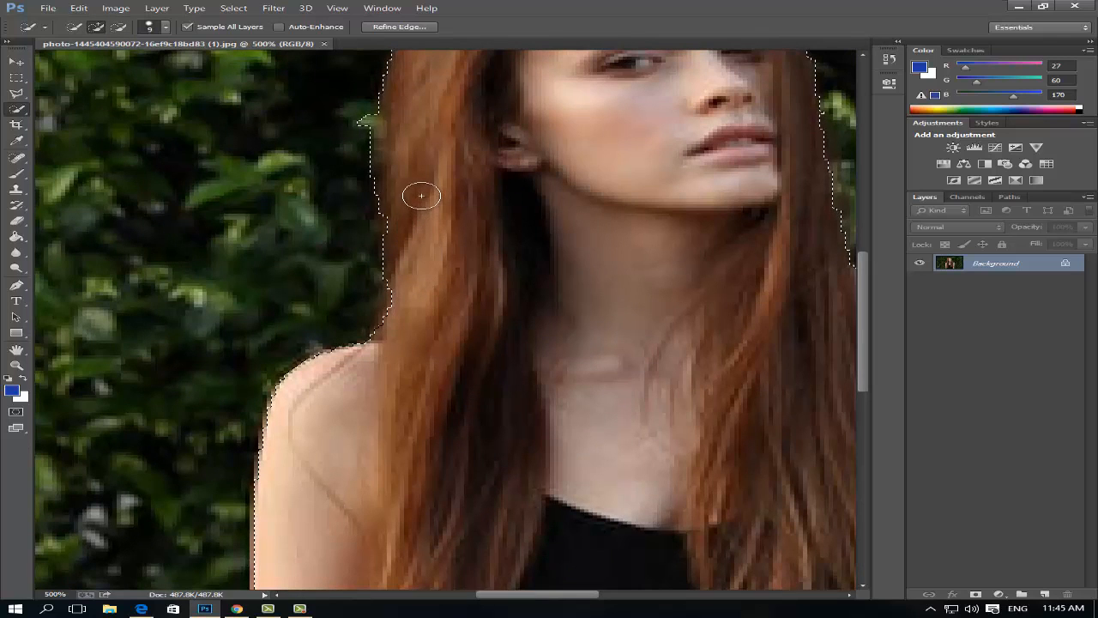
pyautogui.moveTo(446, 154); pyautogui.dragTo(449, 282)
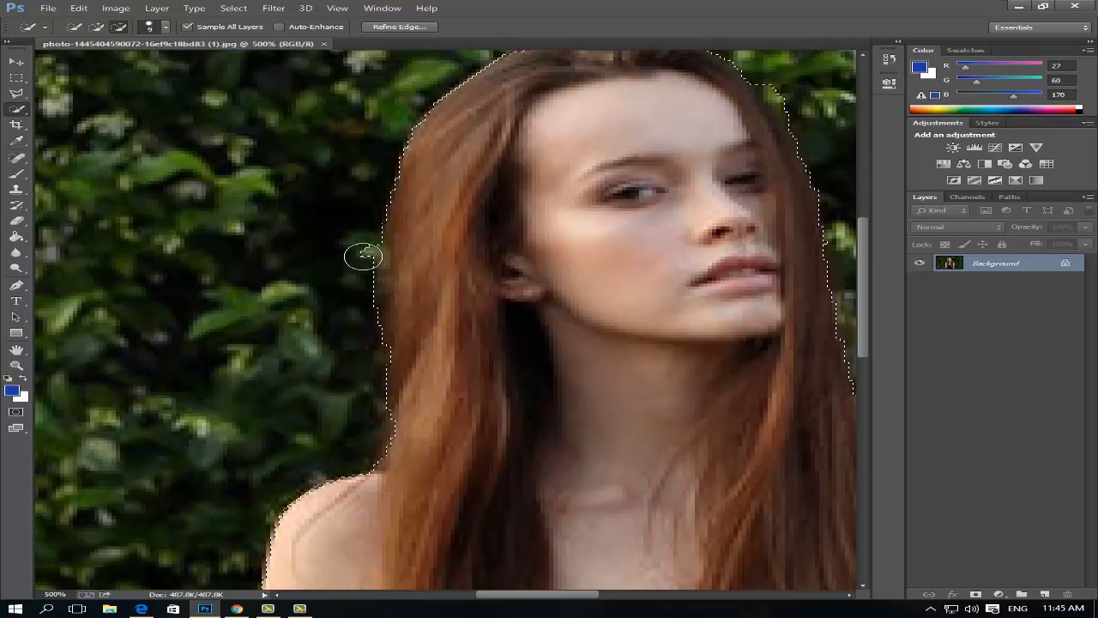
pyautogui.moveTo(363, 252); pyautogui.dragTo(364, 270)
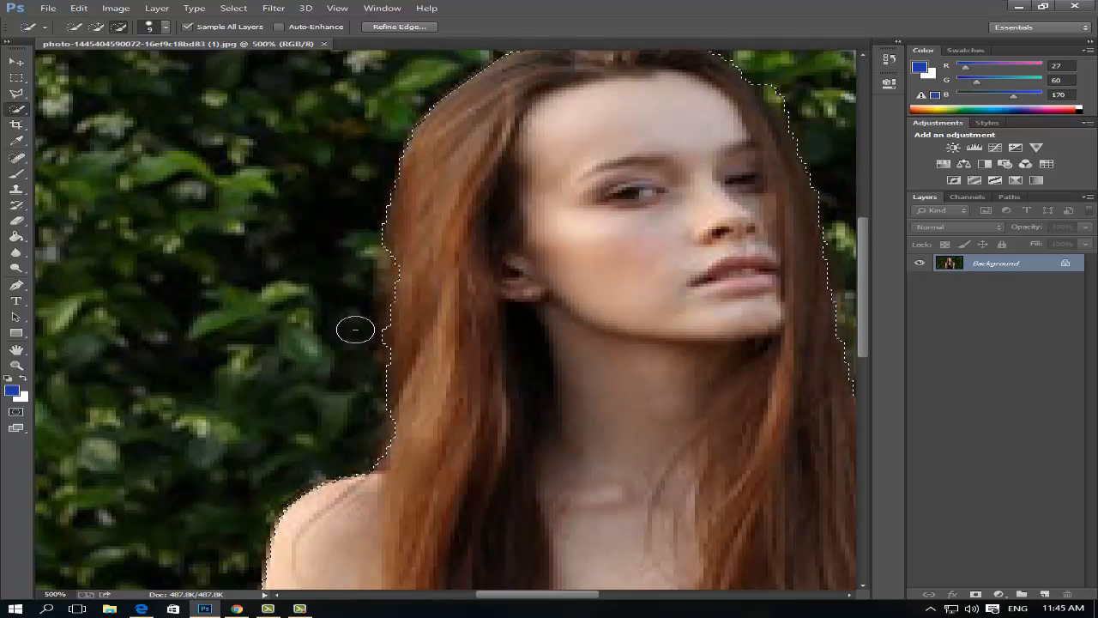
pyautogui.click(97, 28)
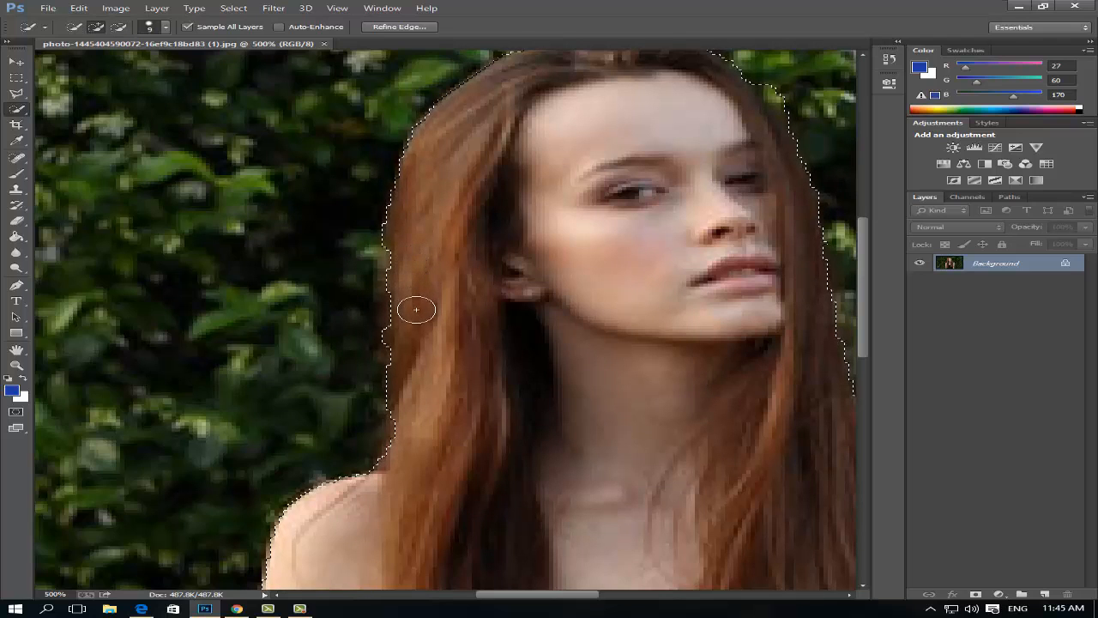
pyautogui.moveTo(407, 289); pyautogui.dragTo(407, 344)
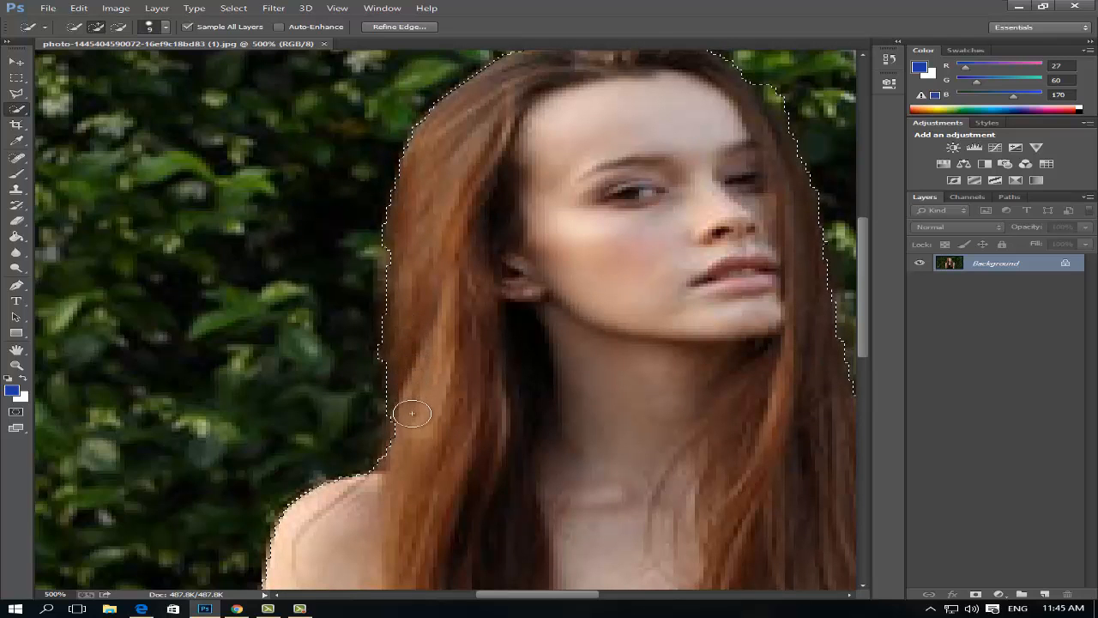
# Step: Subtract the remaining background beside the hair at the forehead's far side from the selection
pyautogui.moveTo(645, 249); pyautogui.dragTo(550, 303)
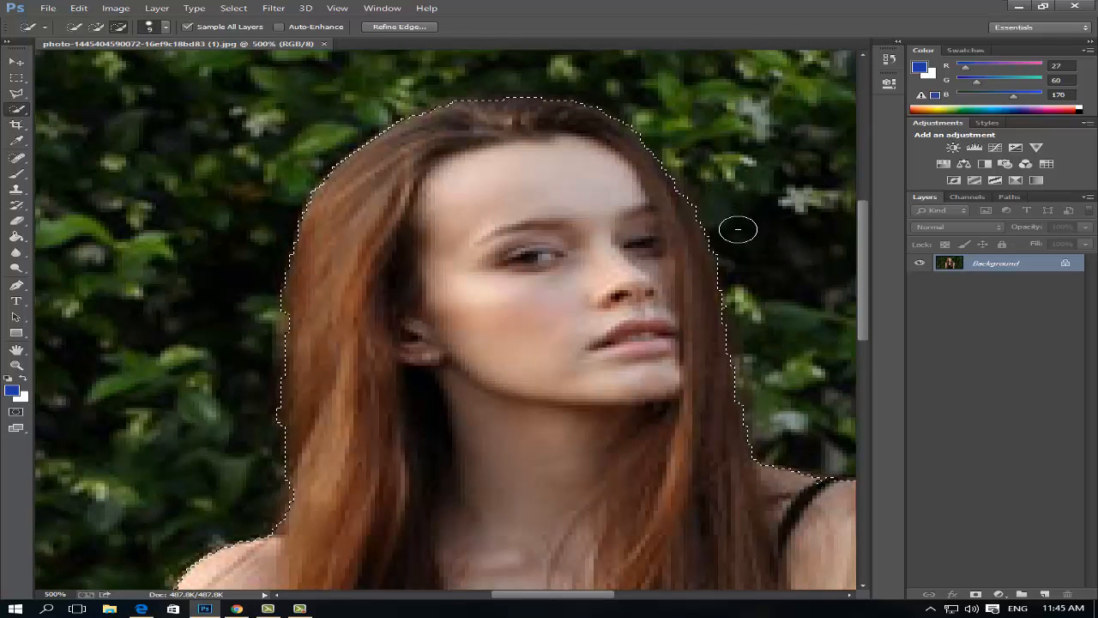
pyautogui.keyDown('alt'); pyautogui.click(610, 279); pyautogui.keyUp('alt')
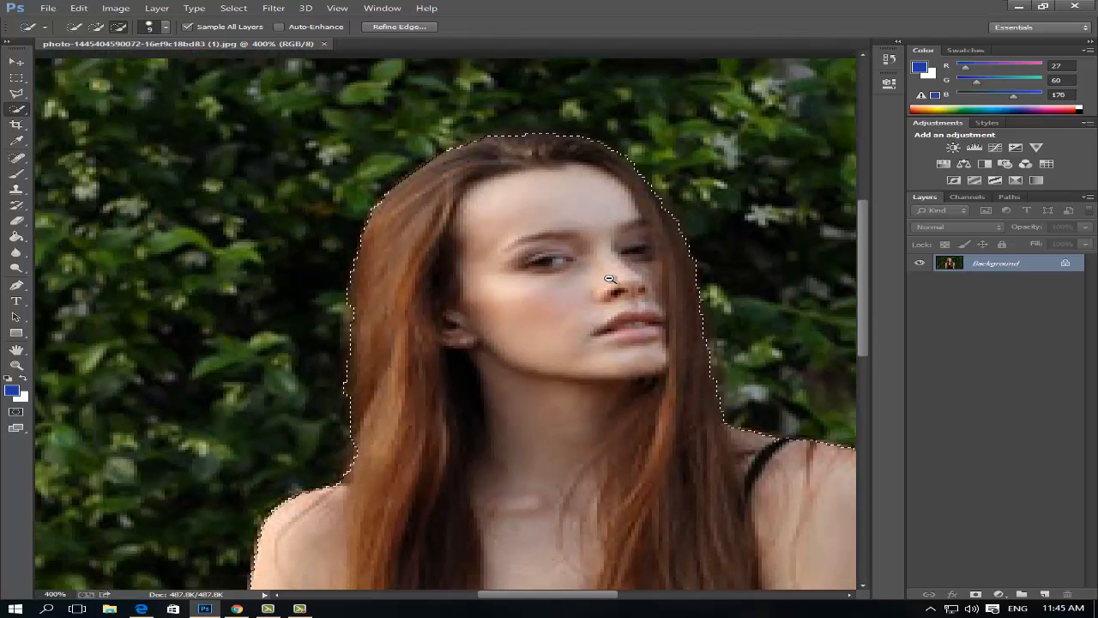
pyautogui.keyDown('alt'); pyautogui.click(610, 279); pyautogui.keyUp('alt')
pyautogui.keyDown('alt'); pyautogui.click(610, 279); pyautogui.keyUp('alt')
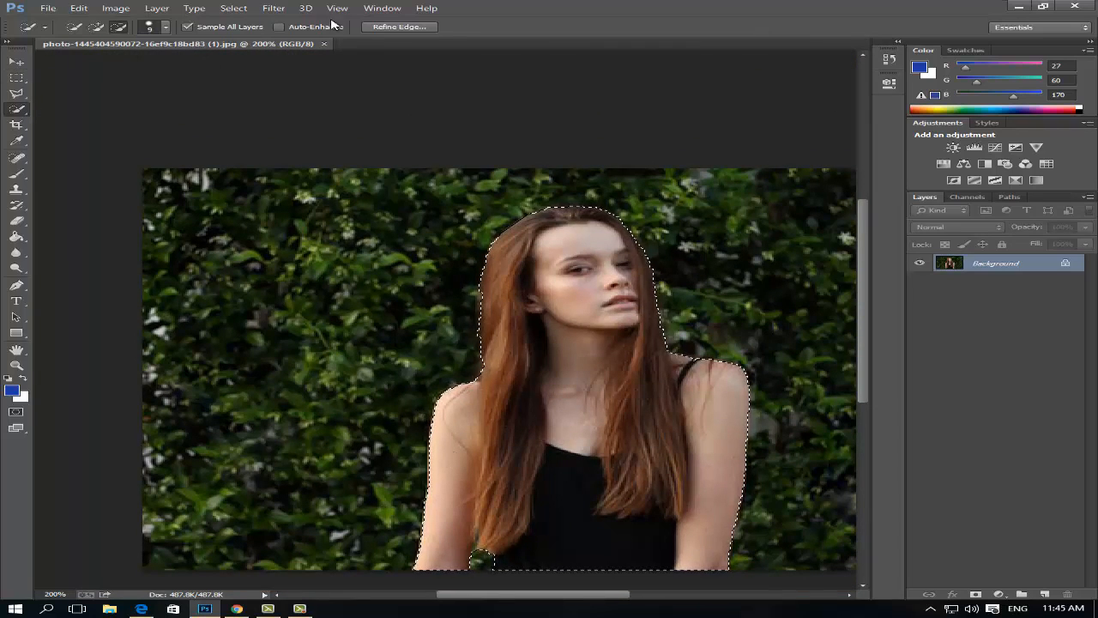
# Step: Refine the selection's edge with Contrast 21% and Smooth 19
pyautogui.click(388, 29)
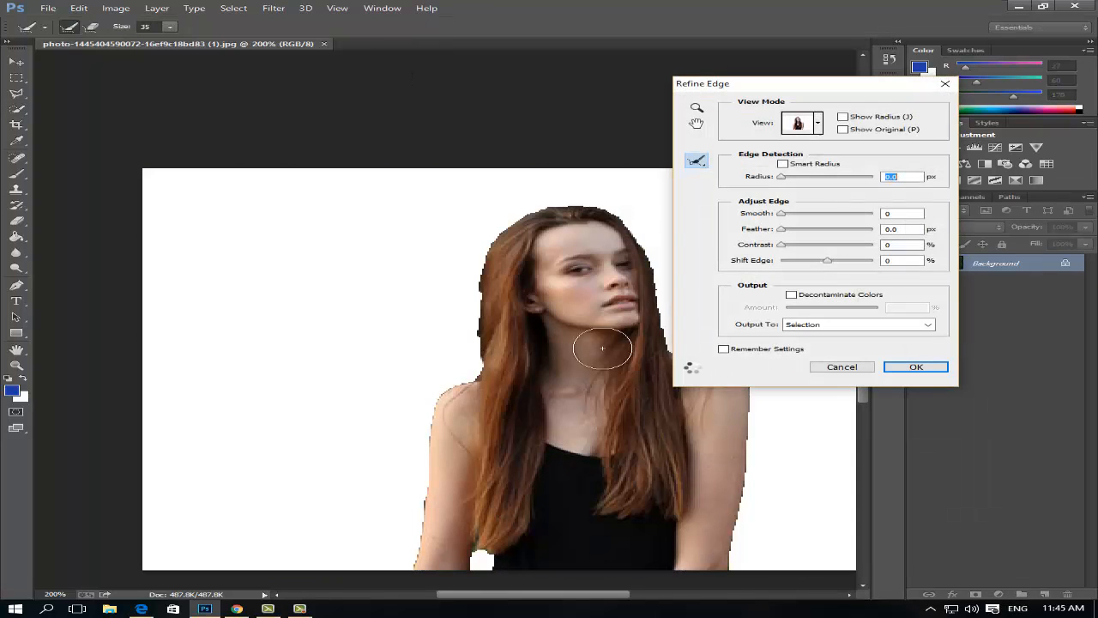
pyautogui.moveTo(535, 317); pyautogui.dragTo(348, 255)
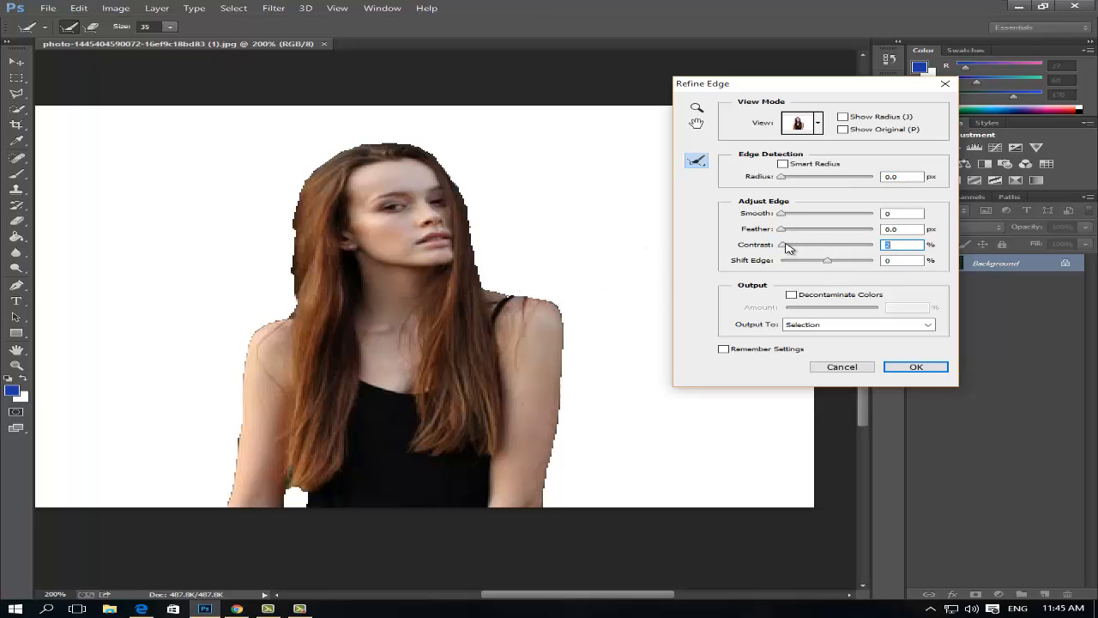
pyautogui.click(792, 247)
pyautogui.moveTo(791, 218); pyautogui.dragTo(796, 218)
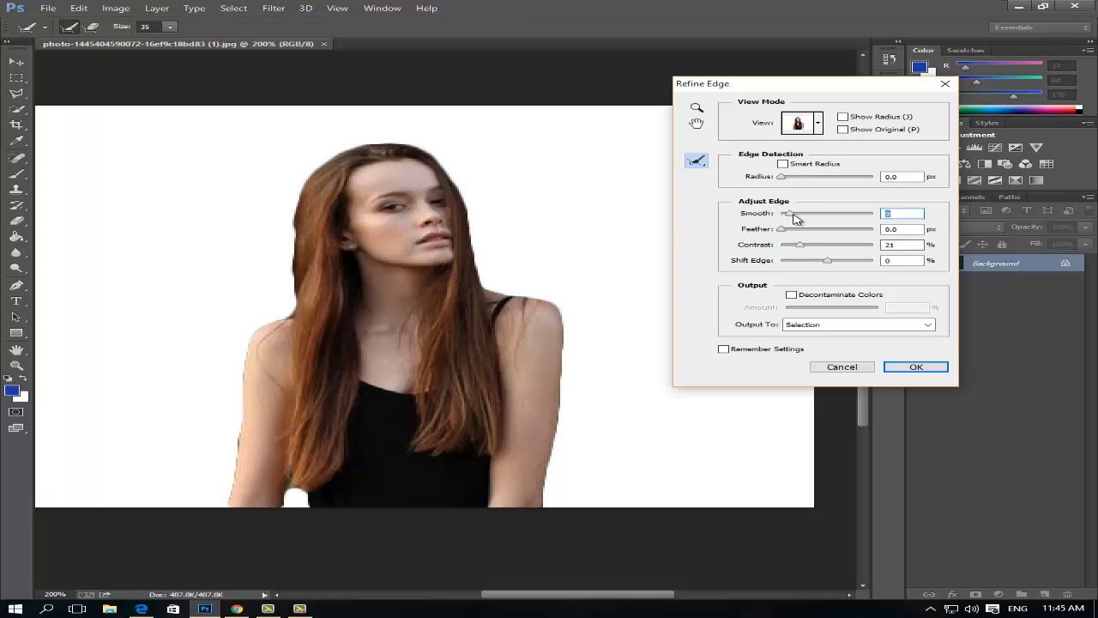
pyautogui.click(798, 213)
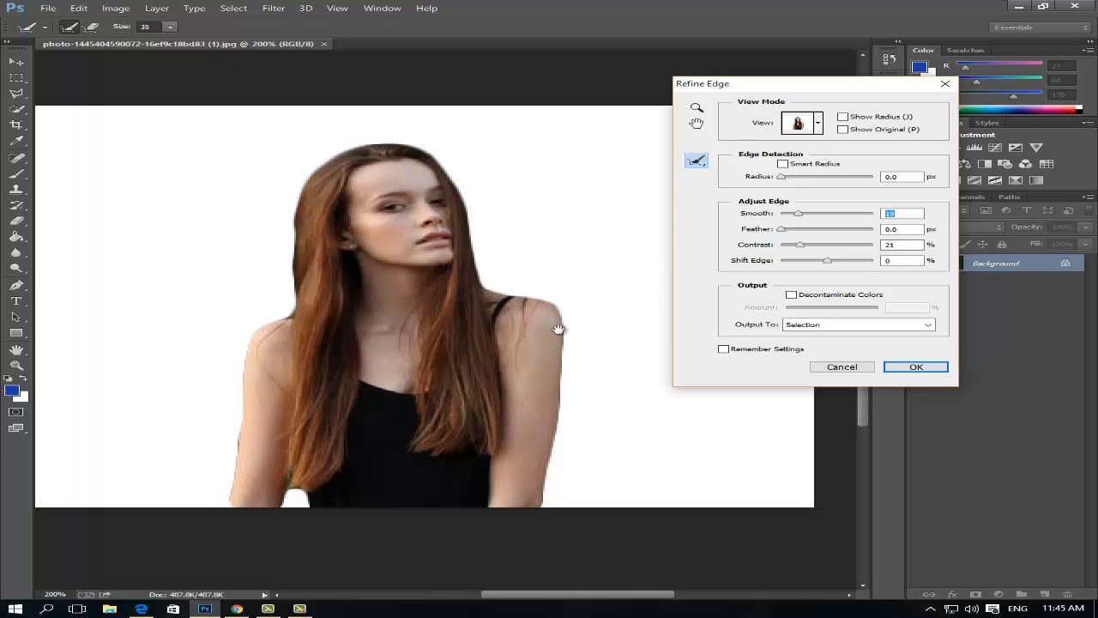
# Step: Brush with the Refine Radius tool at size 35 along the ear-side arm's outer edge and around the hair's outline
pyautogui.click(209, 431)
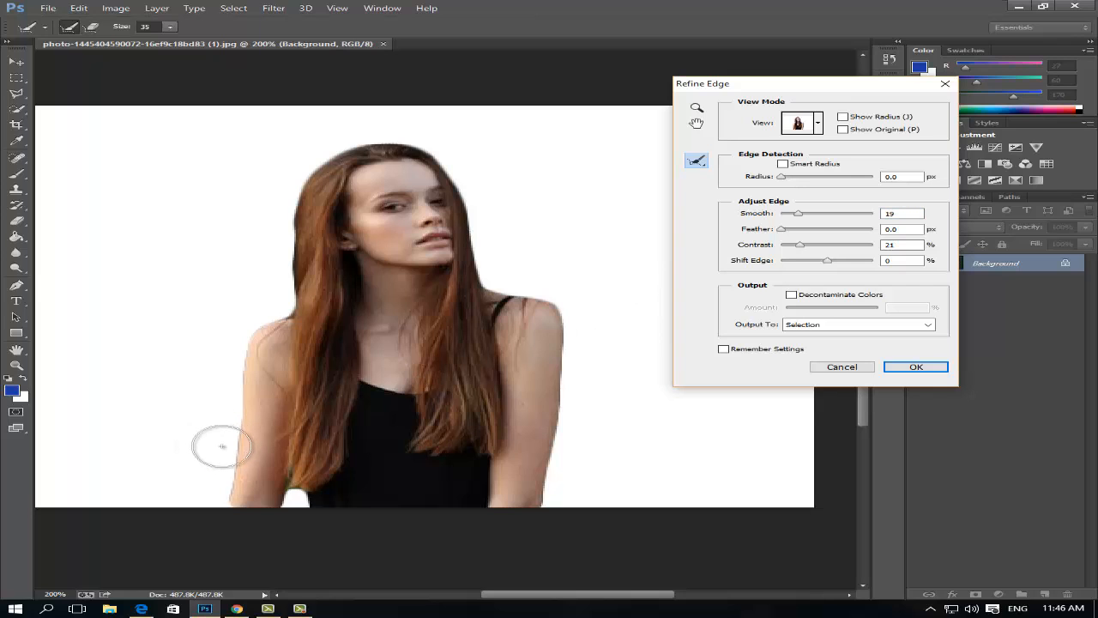
pyautogui.click(218, 447)
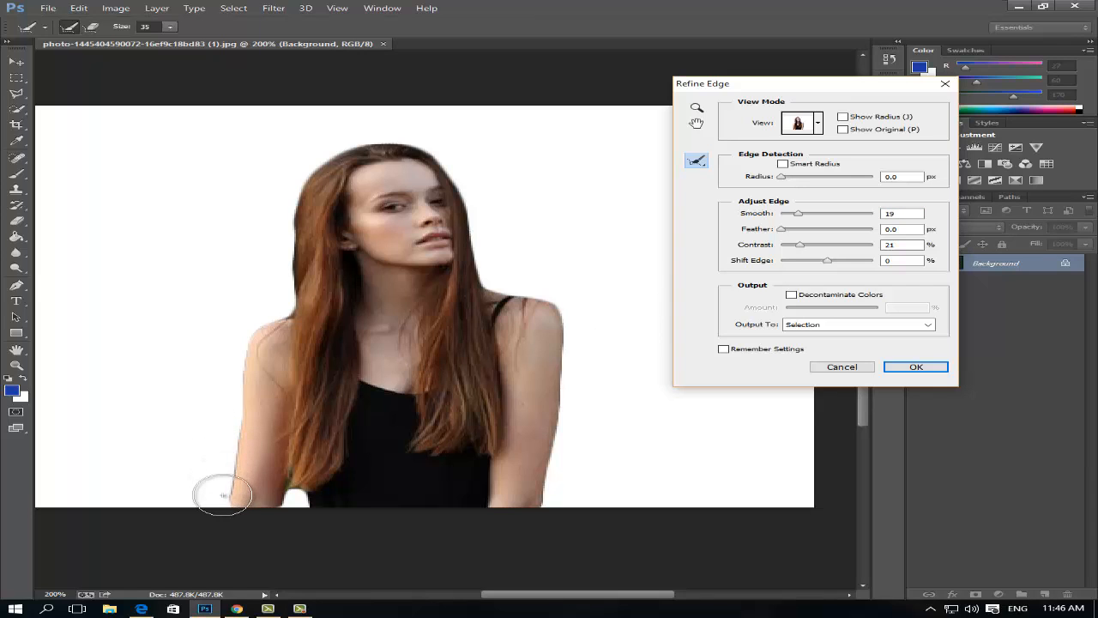
pyautogui.moveTo(221, 483)
pyautogui.mouseDown()
pyautogui.moveTo(234, 435)
pyautogui.moveTo(207, 482)
pyautogui.mouseUp()
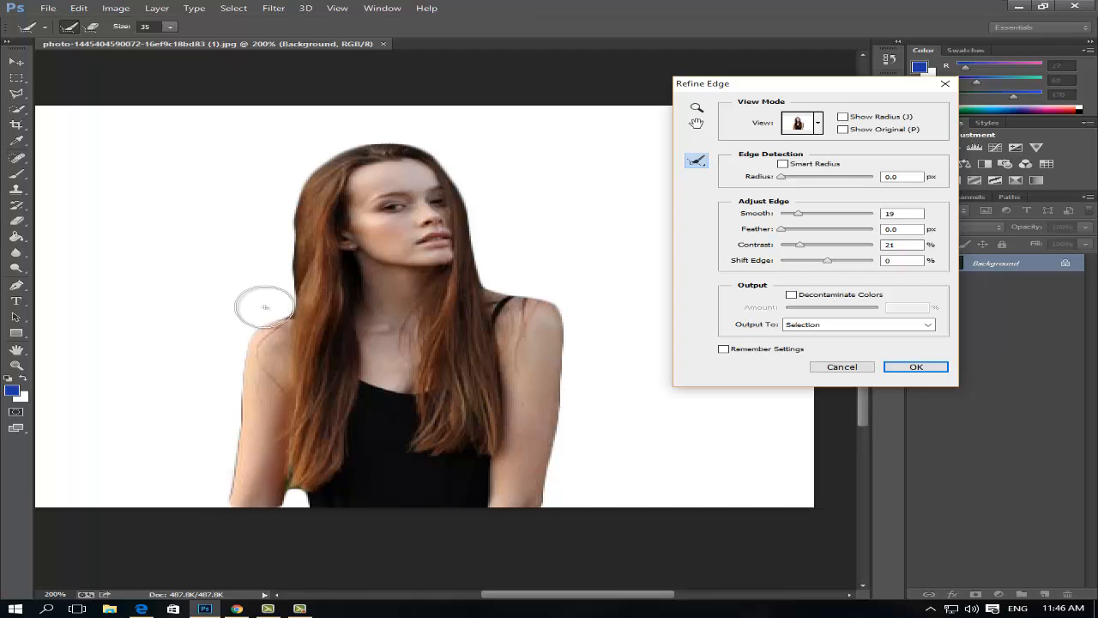
pyautogui.moveTo(263, 306)
pyautogui.mouseDown()
pyautogui.moveTo(292, 283)
pyautogui.moveTo(297, 177)
pyautogui.moveTo(337, 155)
pyautogui.moveTo(309, 167)
pyautogui.moveTo(476, 167)
pyautogui.mouseUp()
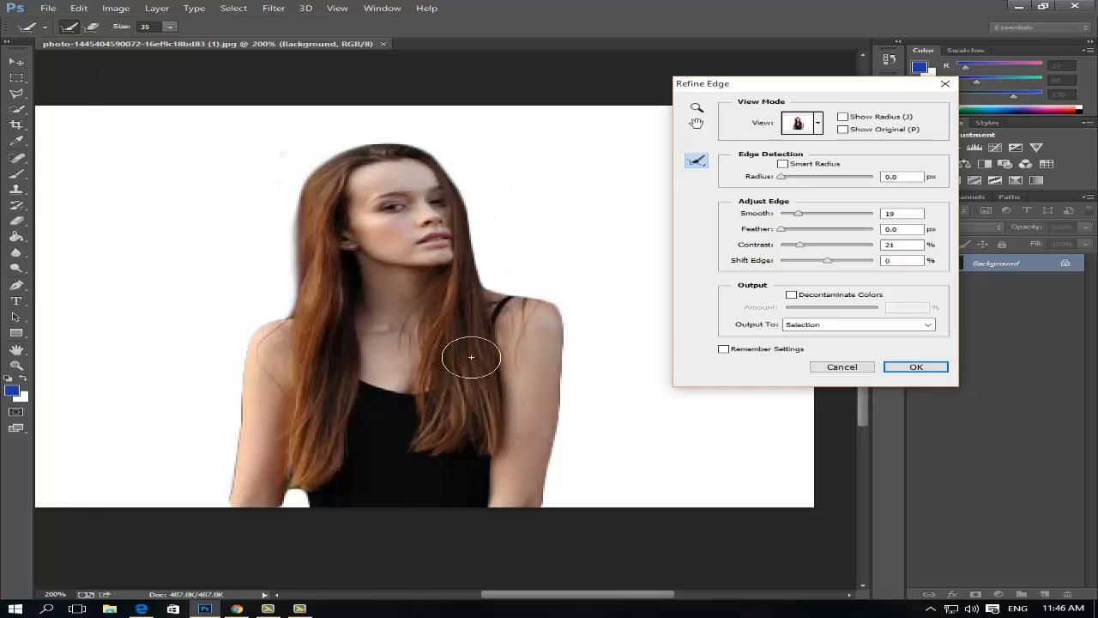
# Step: Refine the gap between the arm and the hair tips with a size 6 Refine Radius brush to remove the green fringe
pyautogui.keyDown('ctrl'); pyautogui.click(311, 516); pyautogui.keyUp('ctrl')
pyautogui.keyDown('ctrl'); pyautogui.click(310, 509); pyautogui.keyUp('ctrl')
pyautogui.keyDown('ctrl'); pyautogui.click(310, 508); pyautogui.keyUp('ctrl')
pyautogui.keyDown('ctrl'); pyautogui.click(311, 509); pyautogui.keyUp('ctrl')
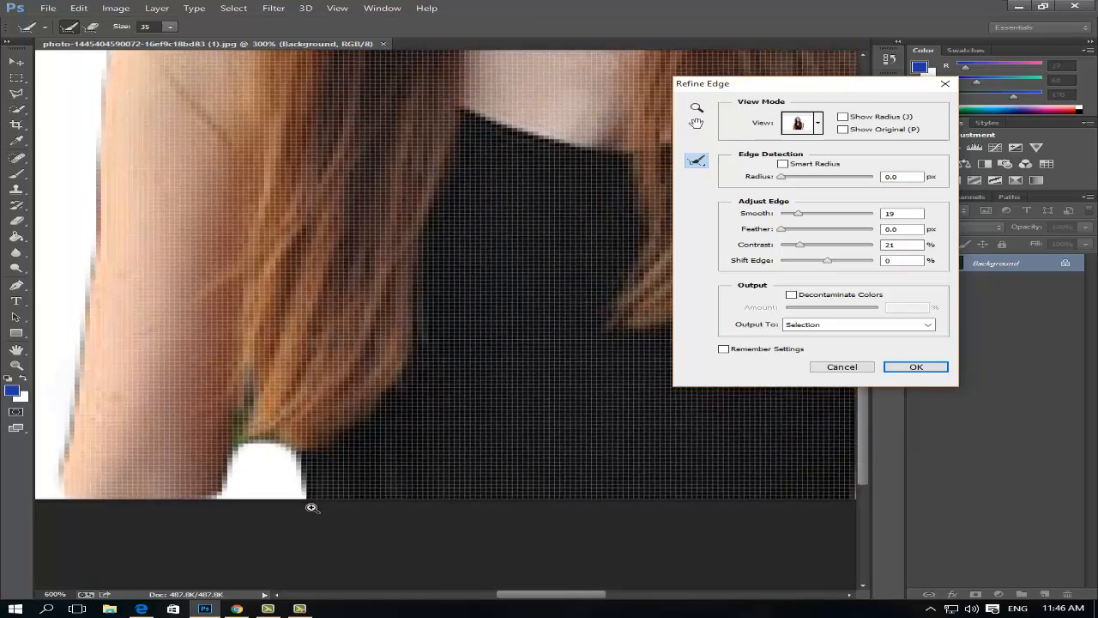
pyautogui.keyDown('ctrl'); pyautogui.click(311, 509); pyautogui.keyUp('ctrl')
pyautogui.keyDown('ctrl'); pyautogui.click(310, 509); pyautogui.keyUp('ctrl')
pyautogui.press('[')
pyautogui.press('[')
pyautogui.press('[')
pyautogui.press('[')
pyautogui.press('[')
pyautogui.press('[')
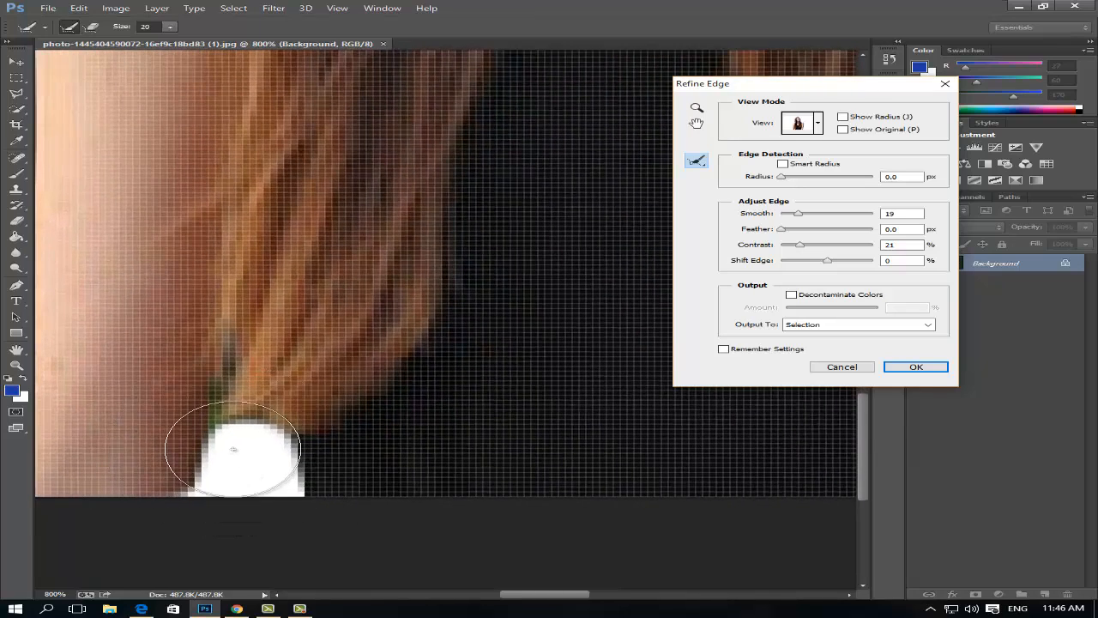
pyautogui.press('[')
pyautogui.press('[')
pyautogui.press('[')
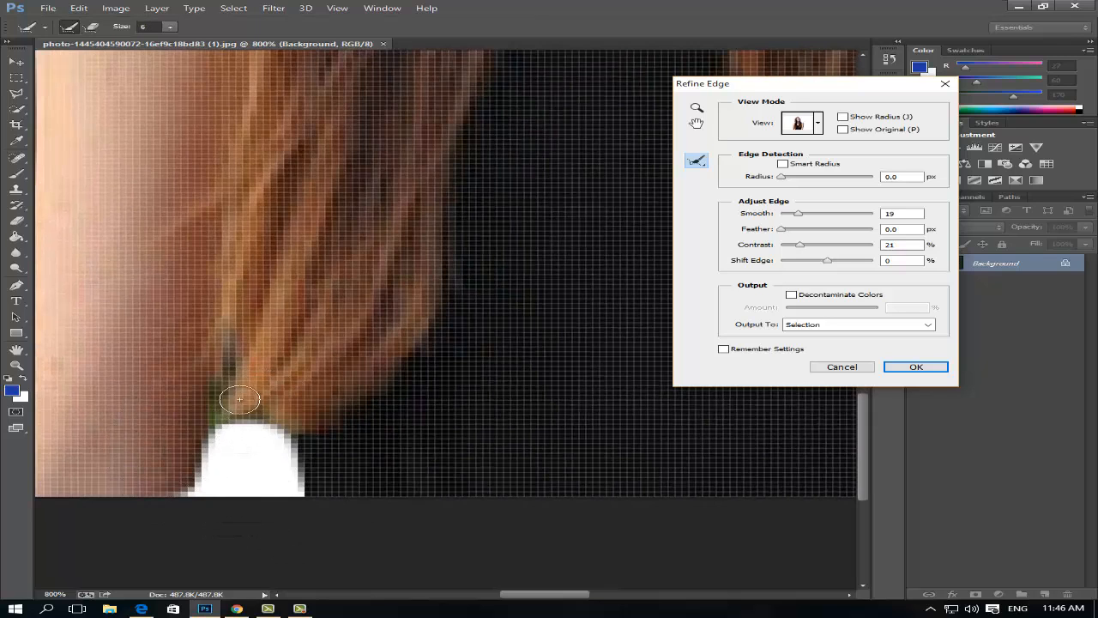
pyautogui.moveTo(236, 429)
pyautogui.mouseDown()
pyautogui.moveTo(236, 370)
pyautogui.moveTo(225, 429)
pyautogui.moveTo(248, 334)
pyautogui.moveTo(279, 424)
pyautogui.moveTo(239, 370)
pyautogui.moveTo(229, 310)
pyautogui.mouseUp()
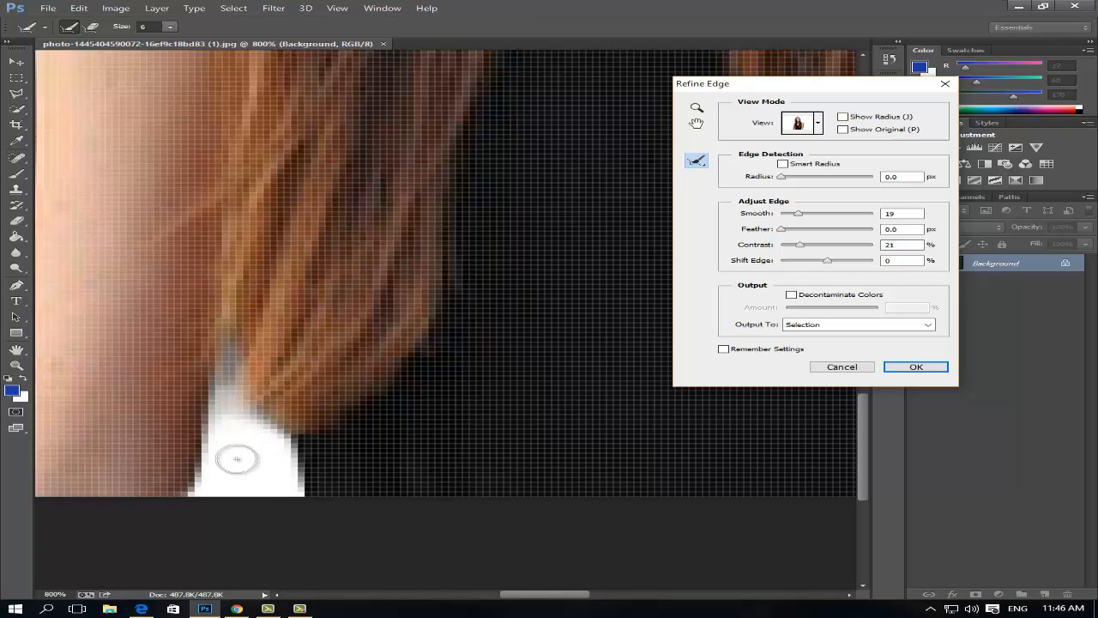
pyautogui.moveTo(210, 436); pyautogui.dragTo(203, 504)
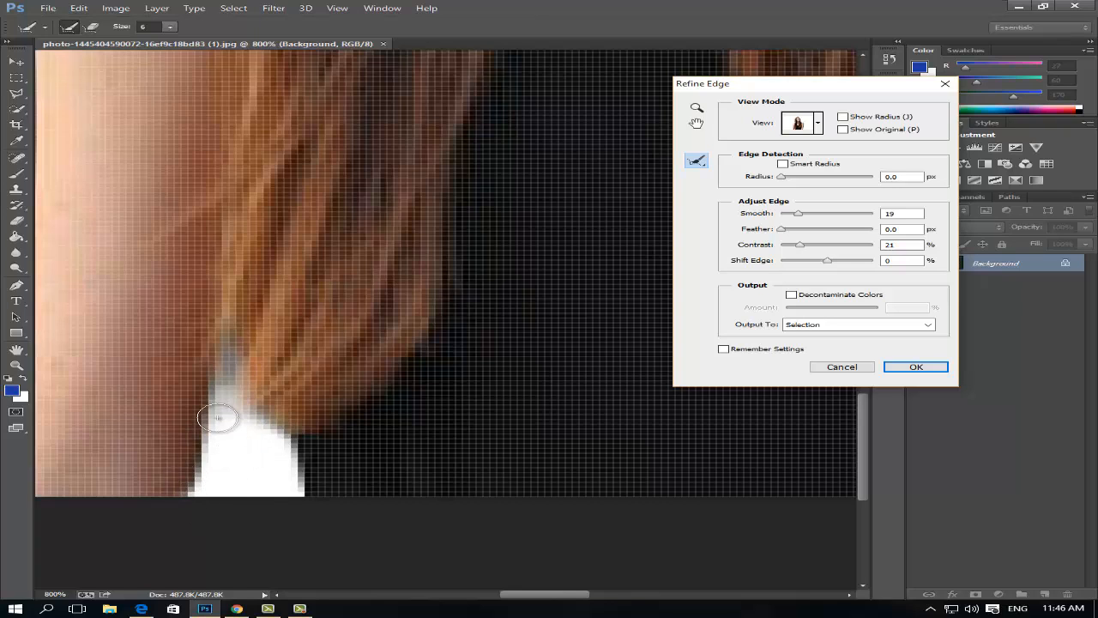
pyautogui.moveTo(232, 356); pyautogui.dragTo(228, 408)
pyautogui.moveTo(227, 432); pyautogui.dragTo(227, 434)
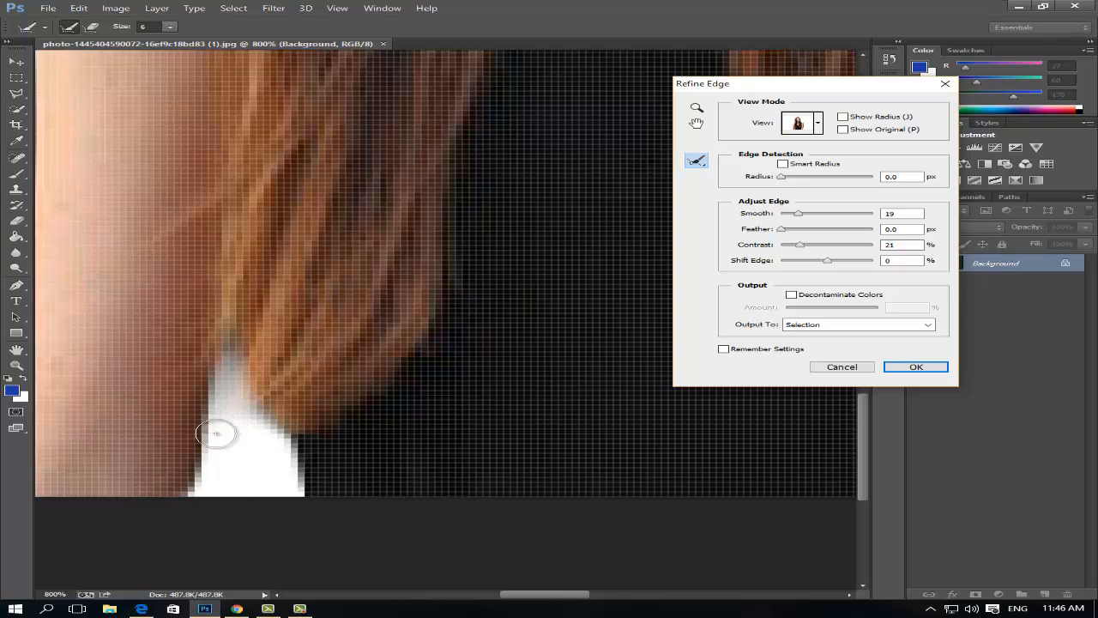
# Step: Refine the outer edges of both arms with a size 20 Refine Radius brush
pyautogui.press('space')
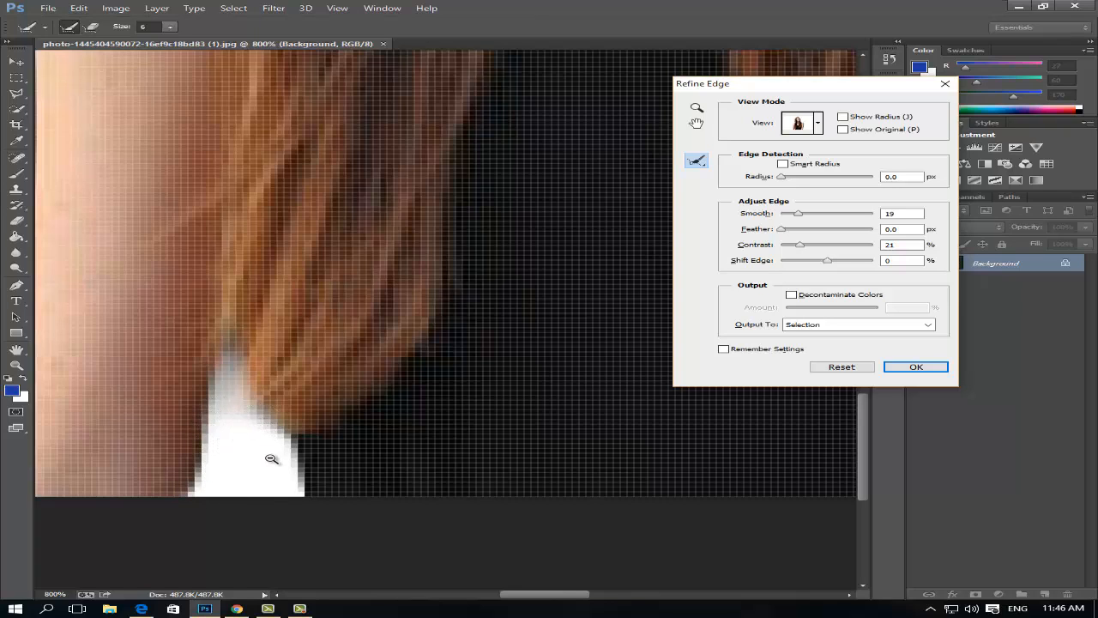
pyautogui.scroll(-5, 267, 426)
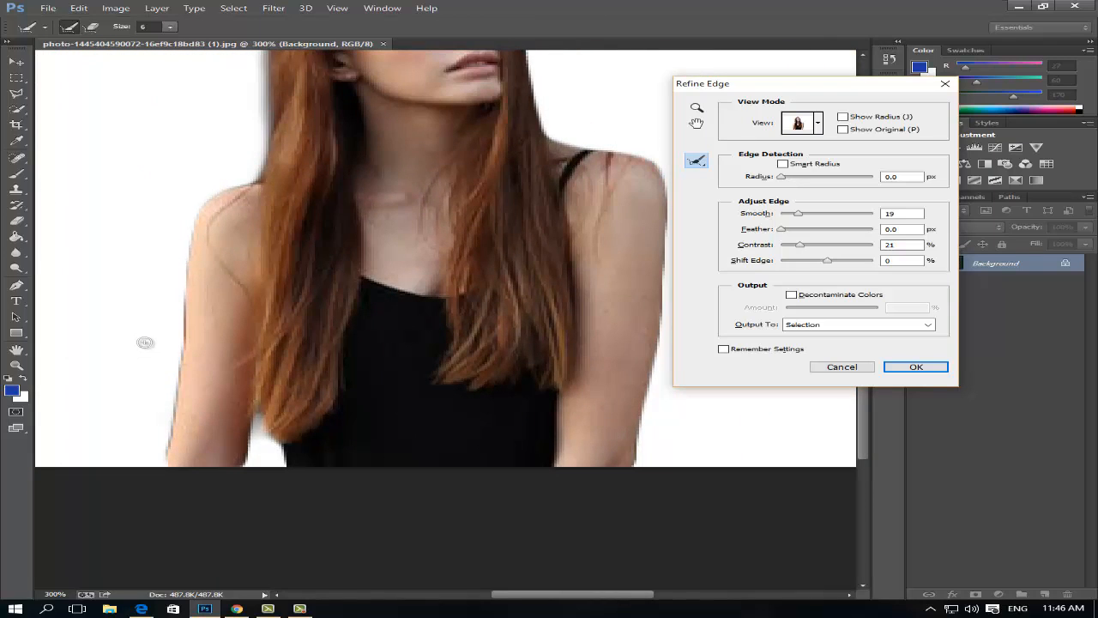
pyautogui.press(']')
pyautogui.press(']')
pyautogui.press(']')
pyautogui.press(']')
pyautogui.press(']')
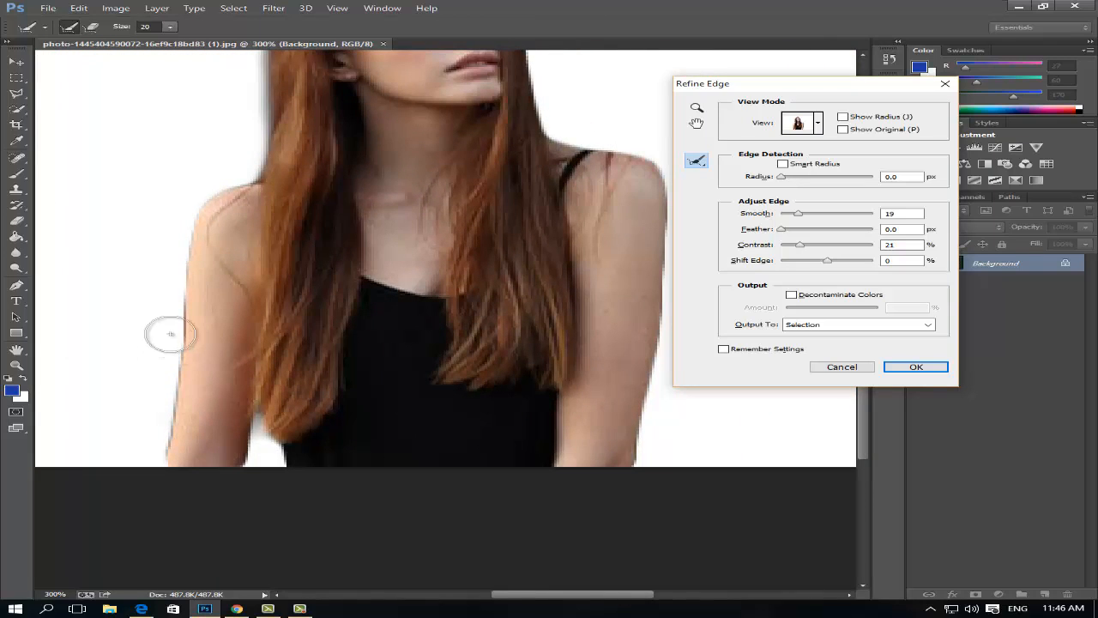
pyautogui.moveTo(181, 308); pyautogui.dragTo(158, 474)
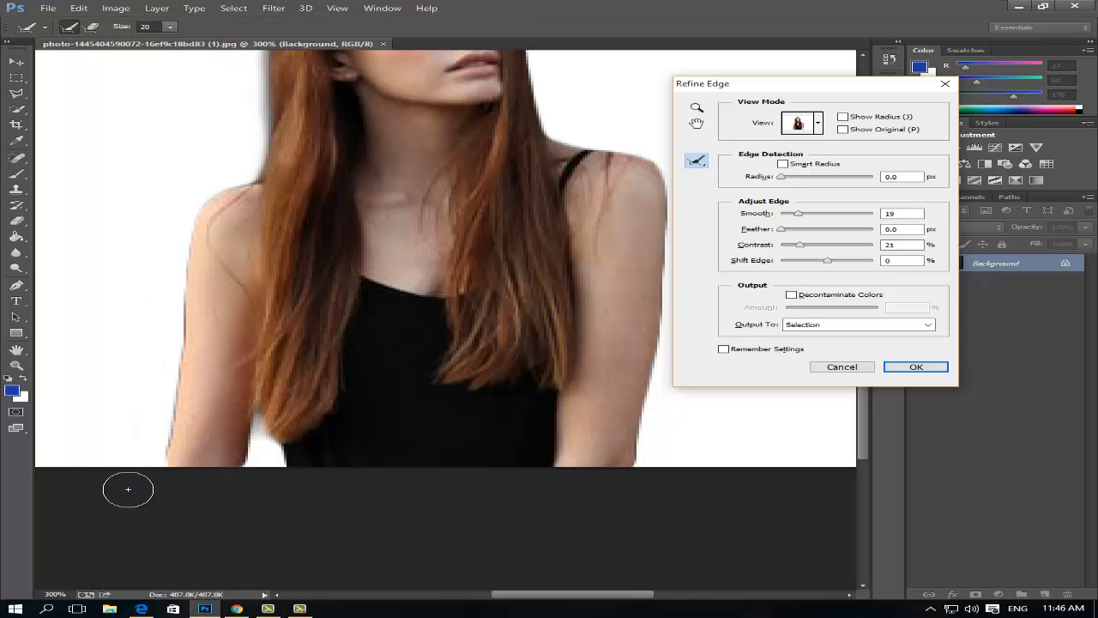
pyautogui.moveTo(270, 328); pyautogui.dragTo(186, 334)
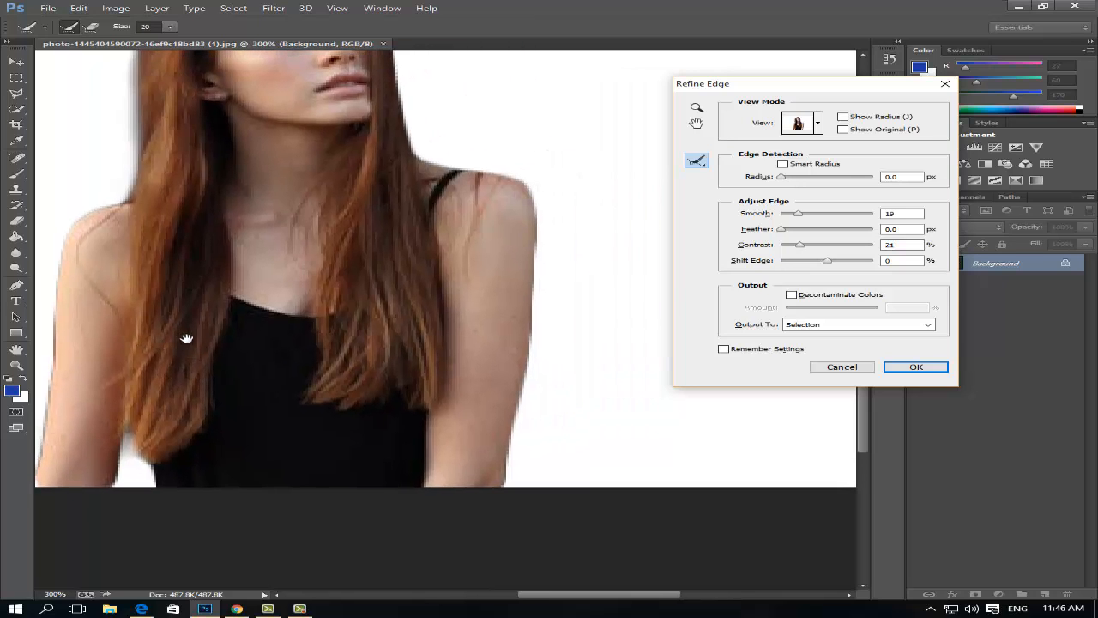
pyautogui.moveTo(514, 289)
pyautogui.mouseDown()
pyautogui.moveTo(535, 227)
pyautogui.moveTo(521, 372)
pyautogui.moveTo(471, 481)
pyautogui.mouseUp()
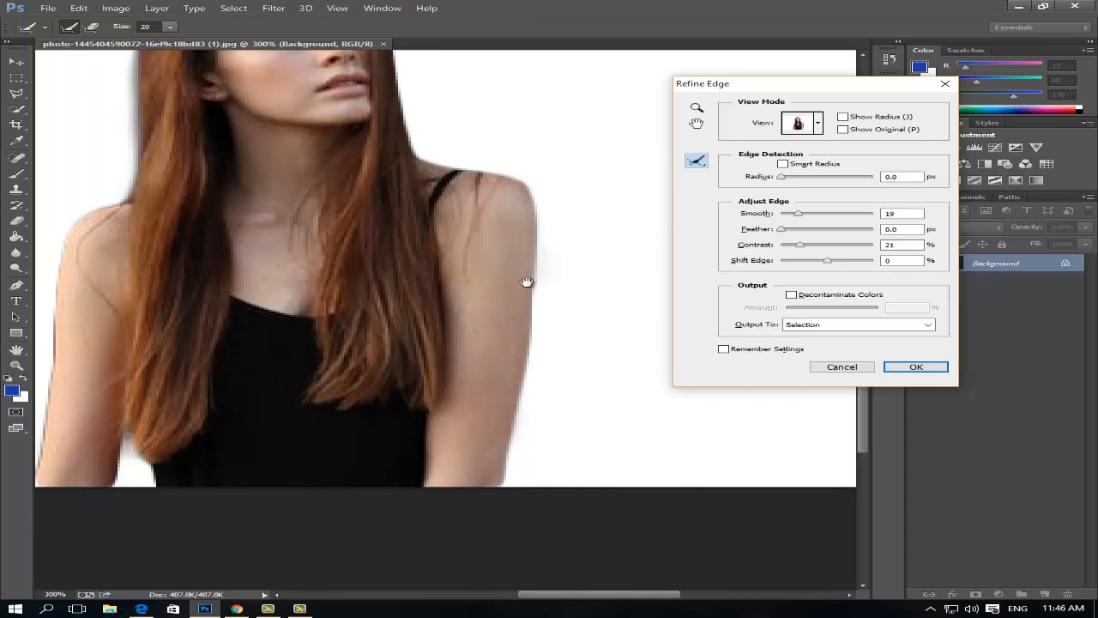
# Step: Soften the selection's edge with Smooth 36 and Feather 1.7 px
pyautogui.moveTo(527, 282); pyautogui.dragTo(572, 409)
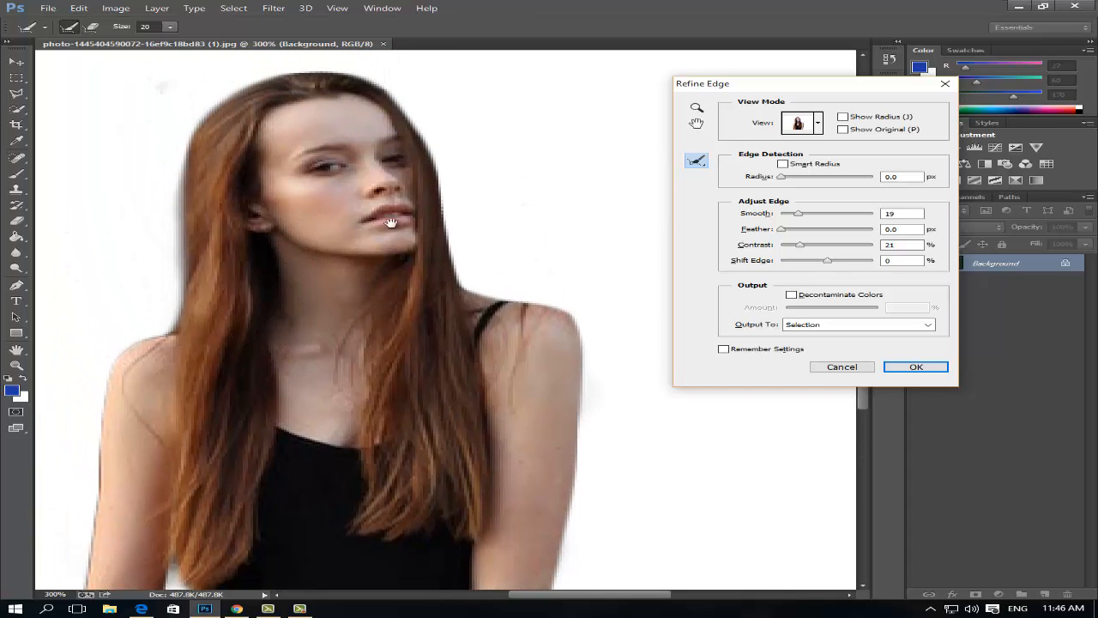
pyautogui.moveTo(807, 217); pyautogui.dragTo(816, 215)
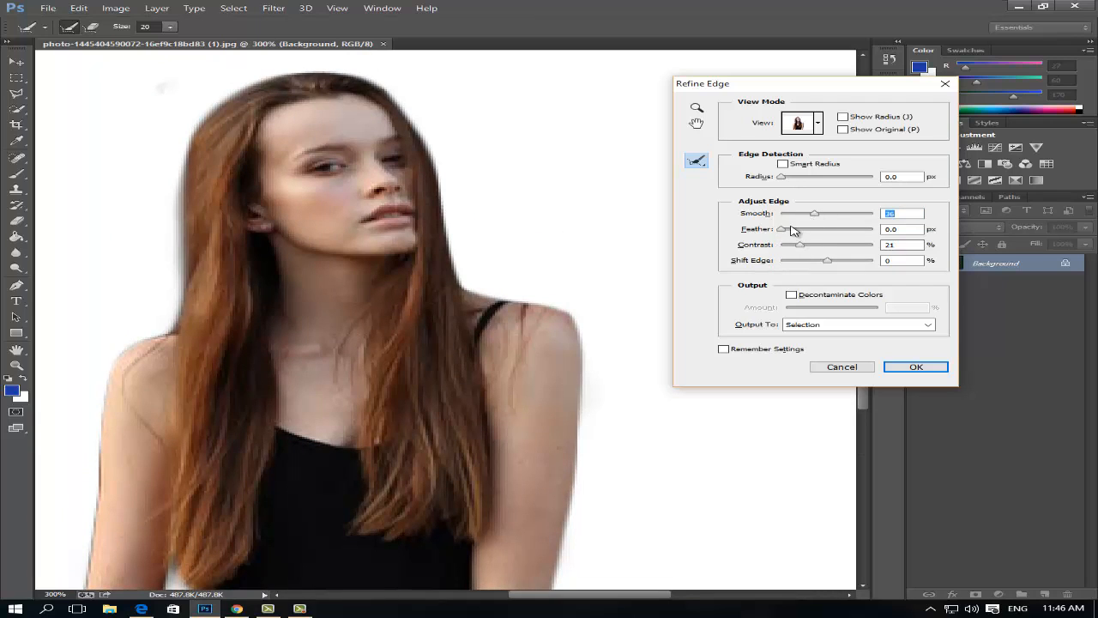
pyautogui.moveTo(791, 230); pyautogui.dragTo(796, 230)
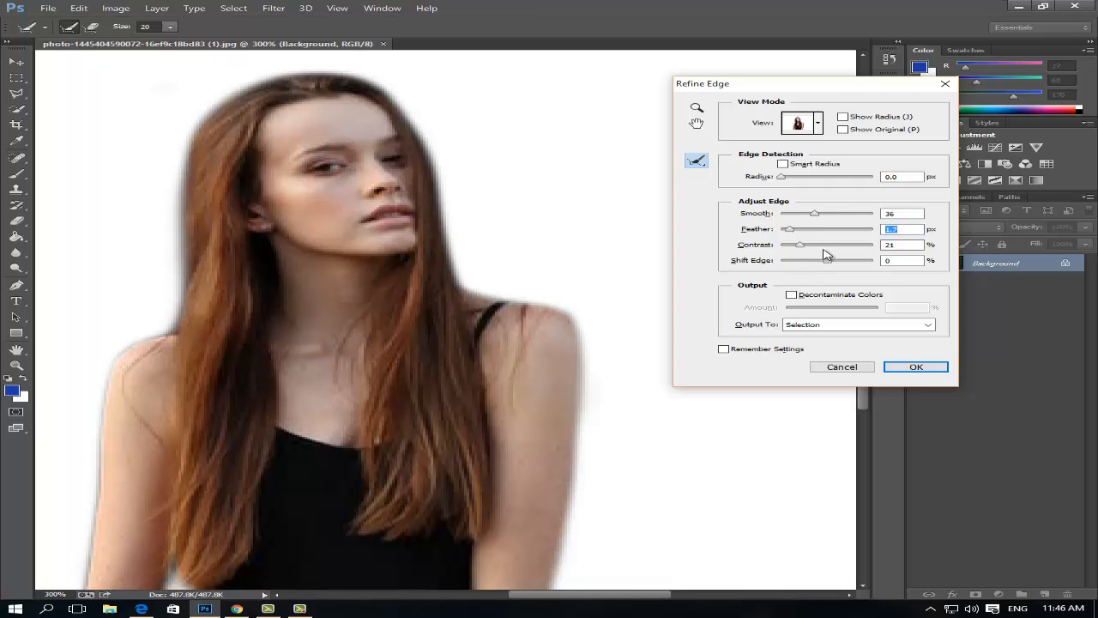
# Step: Output the refined selection as New Layer with Layer Mask and apply the edge refinement
pyautogui.click(806, 325)
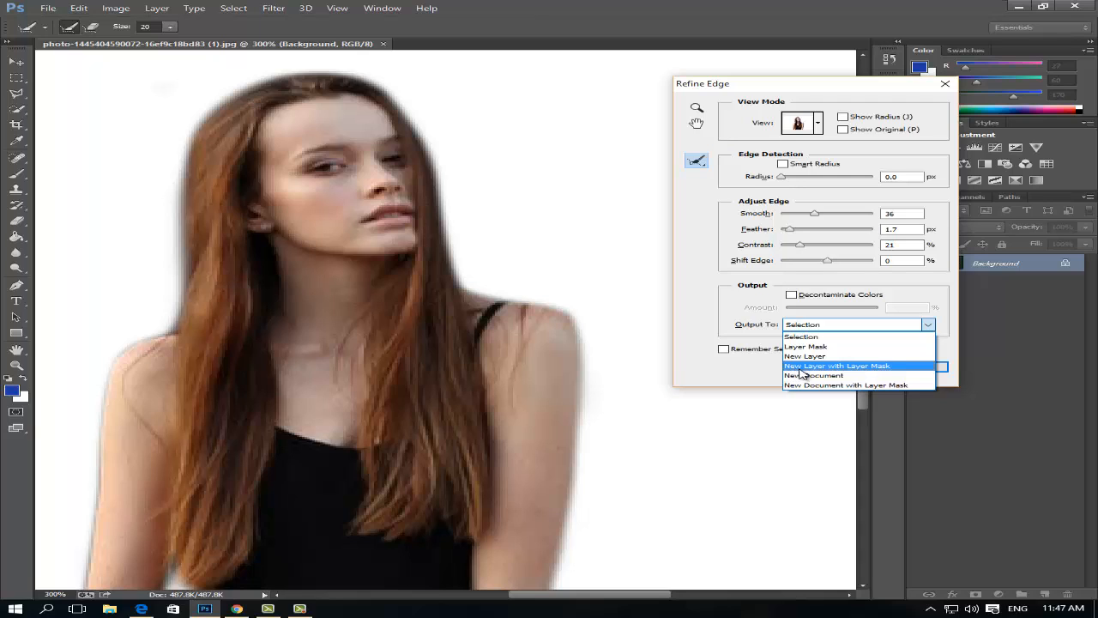
pyautogui.click(829, 367)
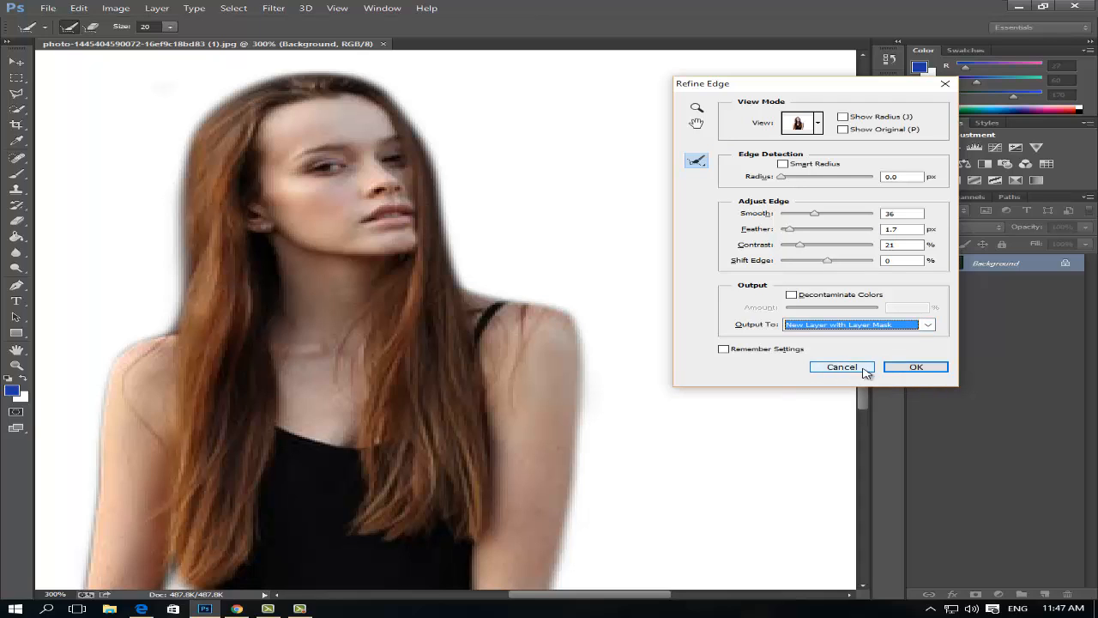
pyautogui.click(915, 367)
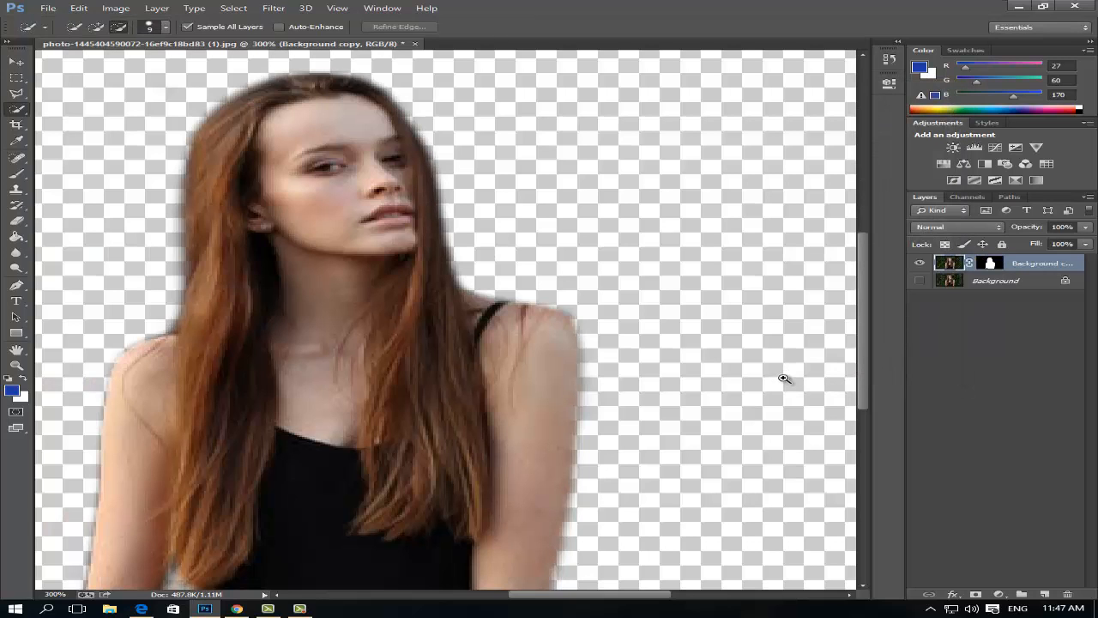
# Step: Add a new empty layer above the masked cutout layer
pyautogui.keyDown('ctrl'); pyautogui.click(784, 378); pyautogui.keyUp('ctrl')
pyautogui.keyDown('alt'); pyautogui.click(782, 379); pyautogui.keyUp('alt')
pyautogui.keyDown('alt'); pyautogui.click(782, 379); pyautogui.keyUp('alt')
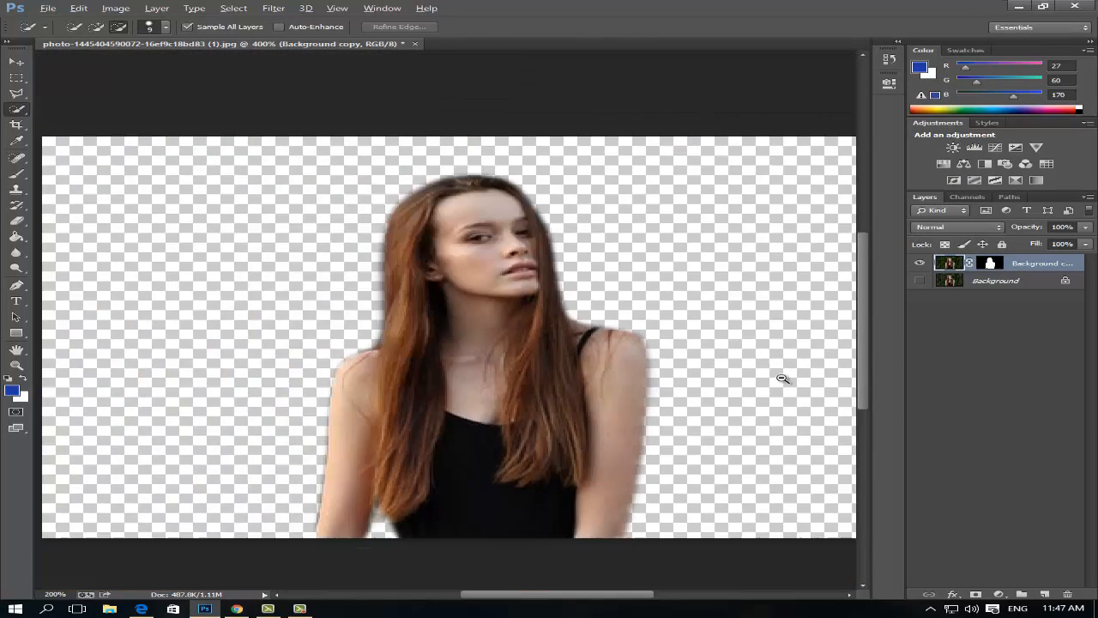
pyautogui.keyDown('alt'); pyautogui.click(782, 379); pyautogui.keyUp('alt')
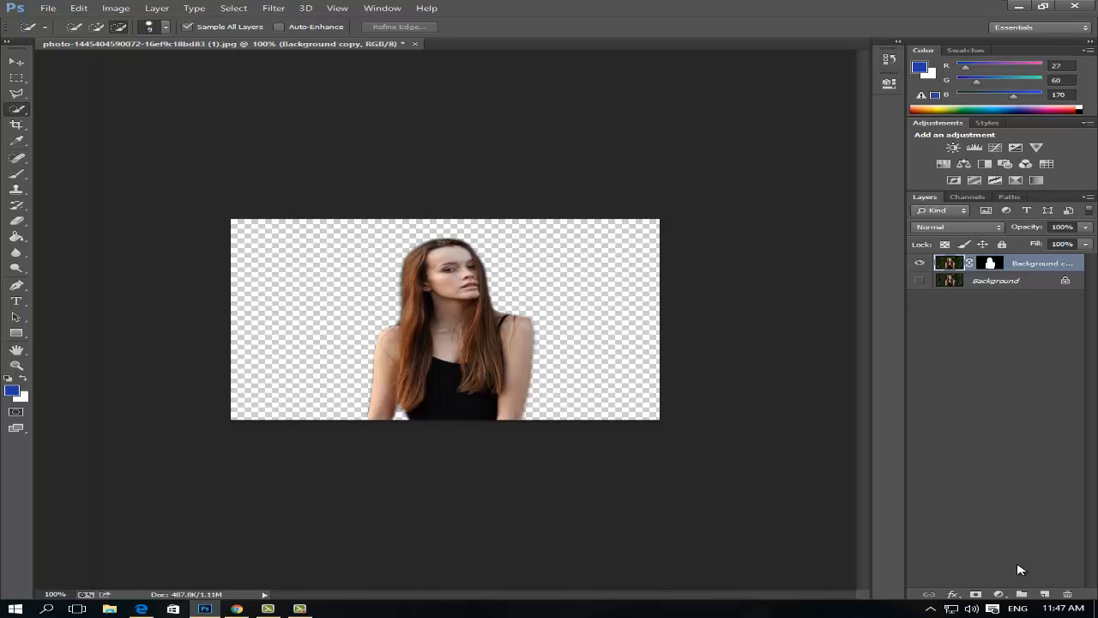
pyautogui.click(1044, 594)
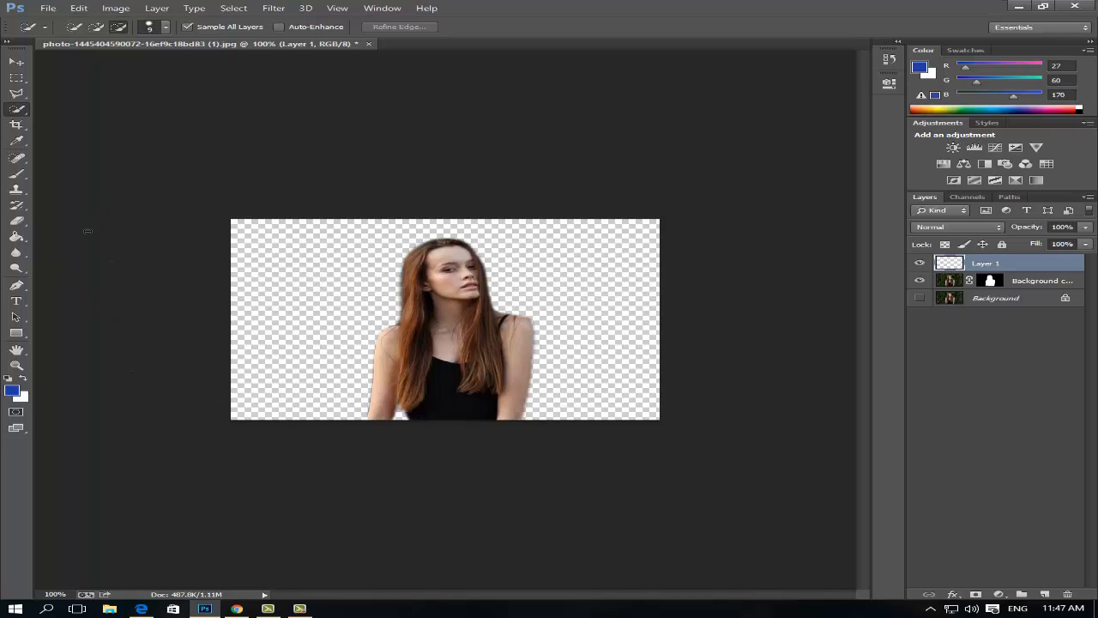
# Step: Look through the fill tool group, including the Gradient Tool, and activate the Paint Bucket Tool
pyautogui.click(13, 239)
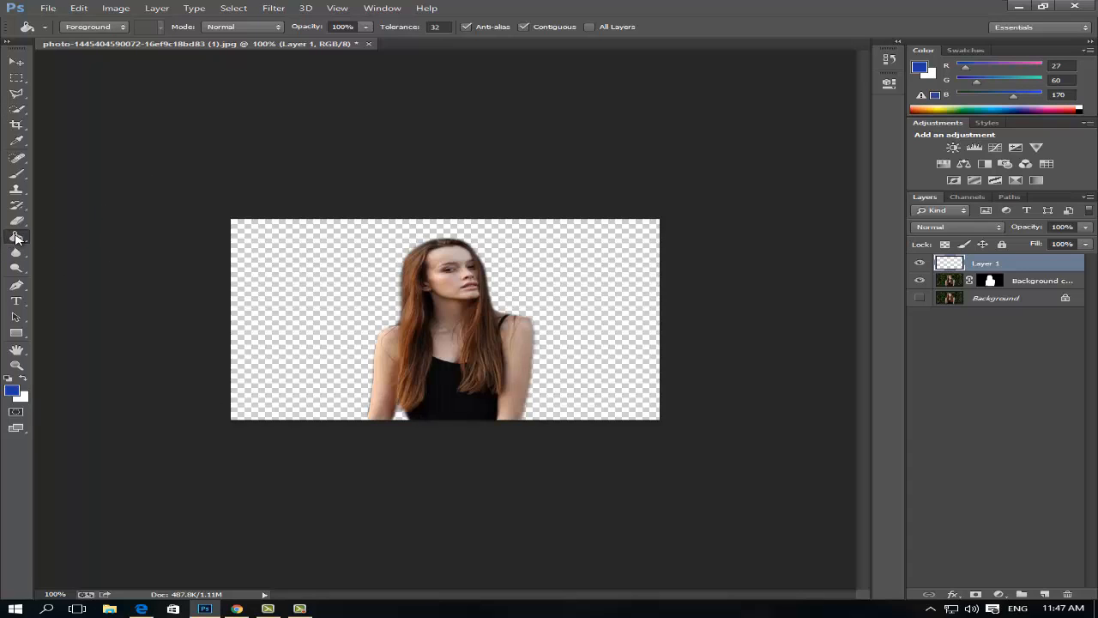
pyautogui.rightClick(16, 239)
pyautogui.click(48, 237)
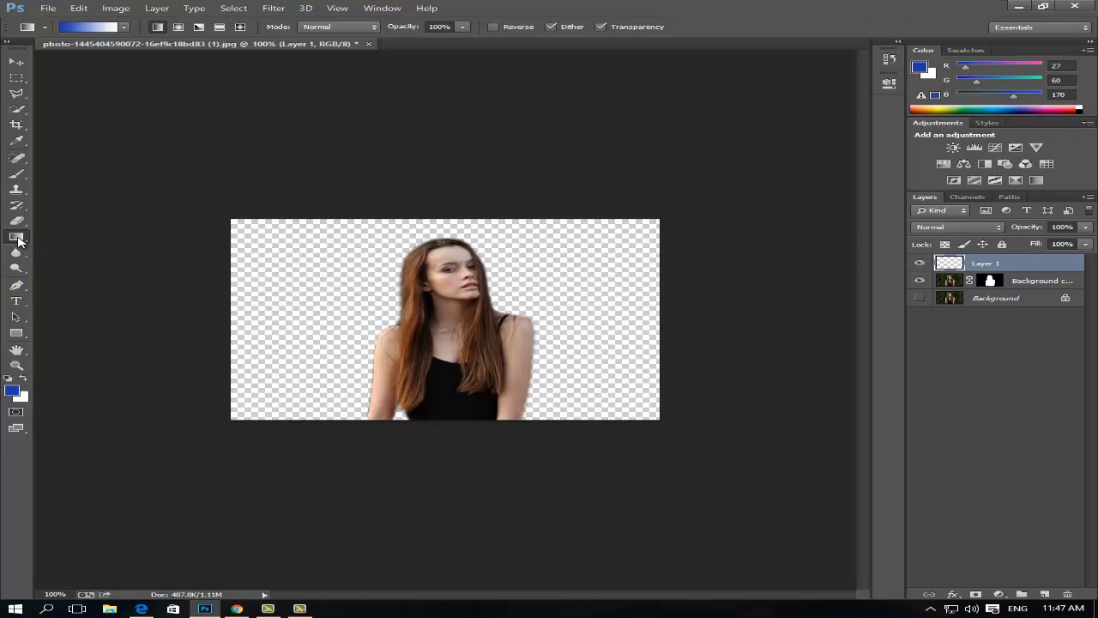
pyautogui.rightClick(18, 241)
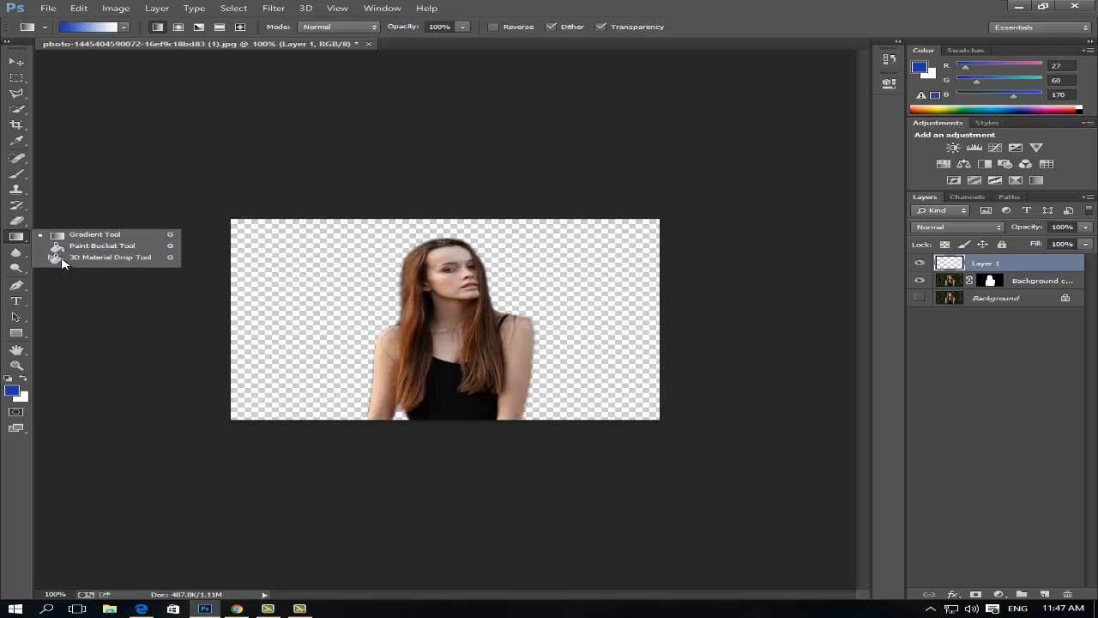
pyautogui.click(107, 251)
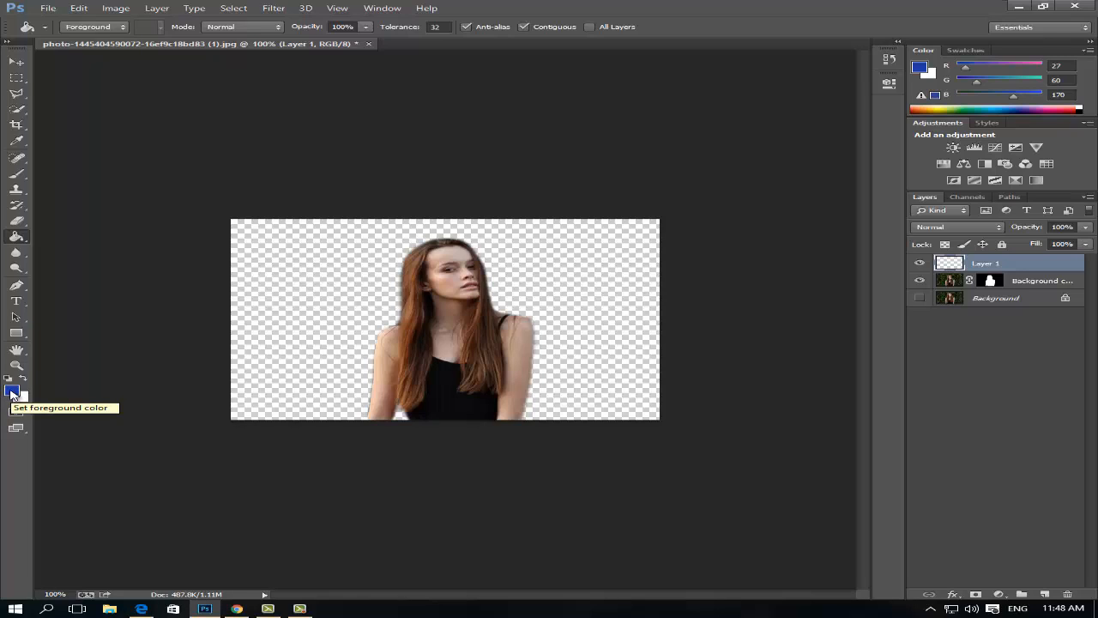
# Step: Set the foreground color to dark blue, hex 005a77
pyautogui.click(985, 107)
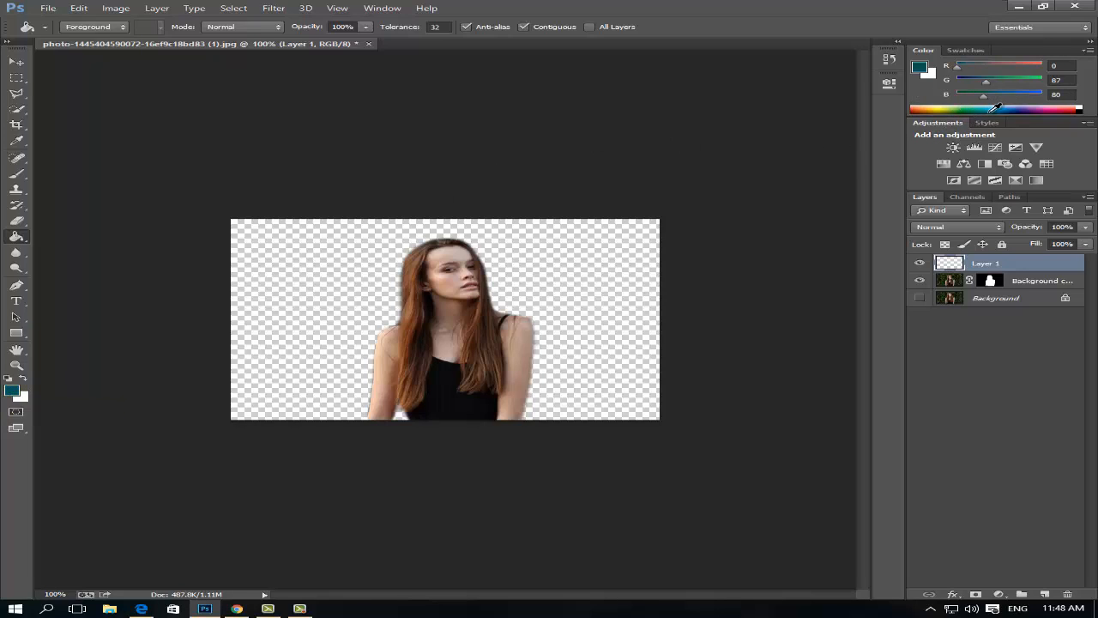
pyautogui.click(920, 69)
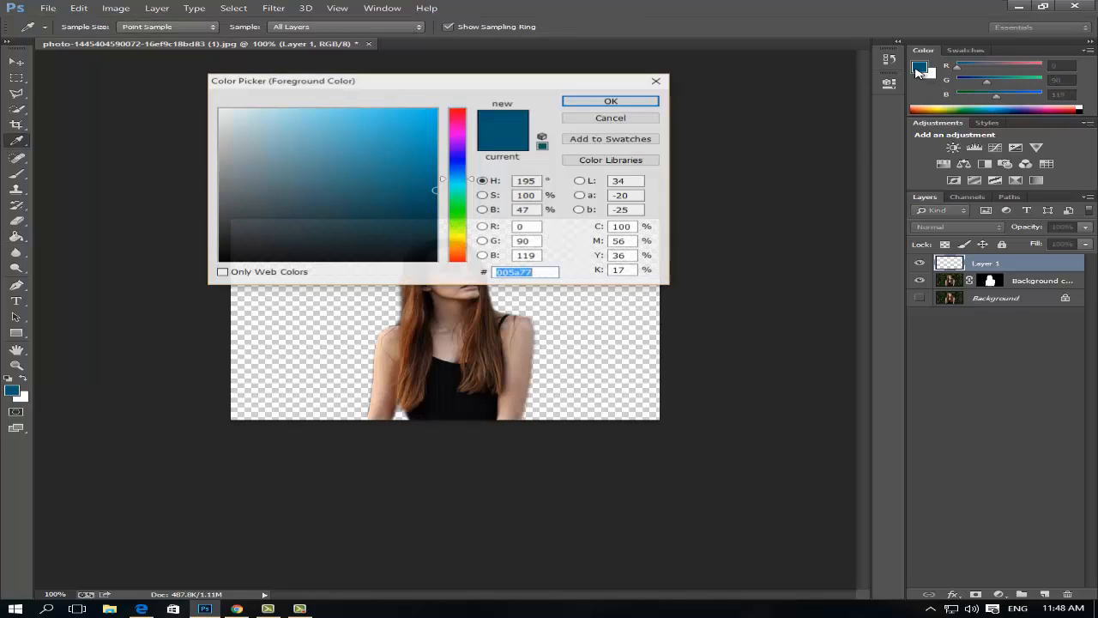
pyautogui.press('Return')
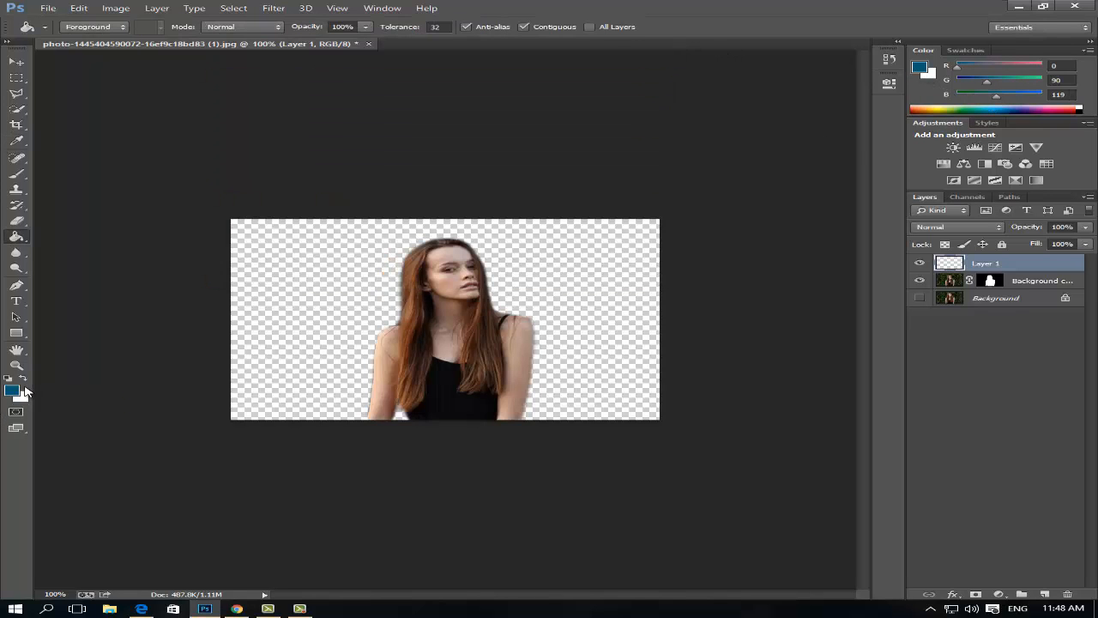
# Step: Change the foreground color to bright green, RGB 24, 214, 24
pyautogui.click(13, 392)
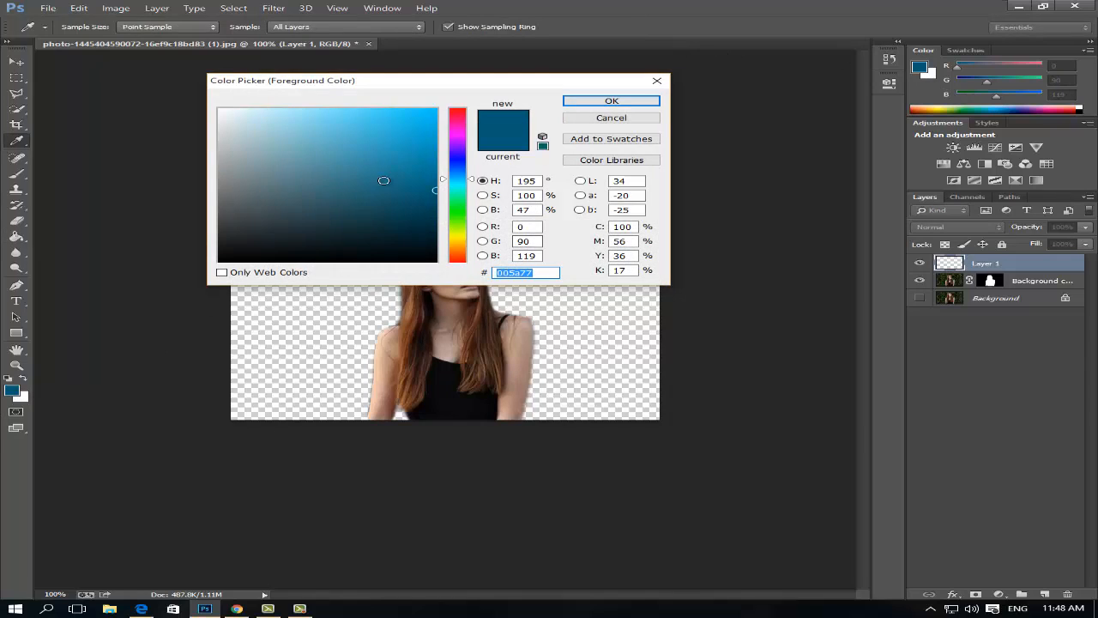
pyautogui.click(363, 146)
pyautogui.click(383, 144)
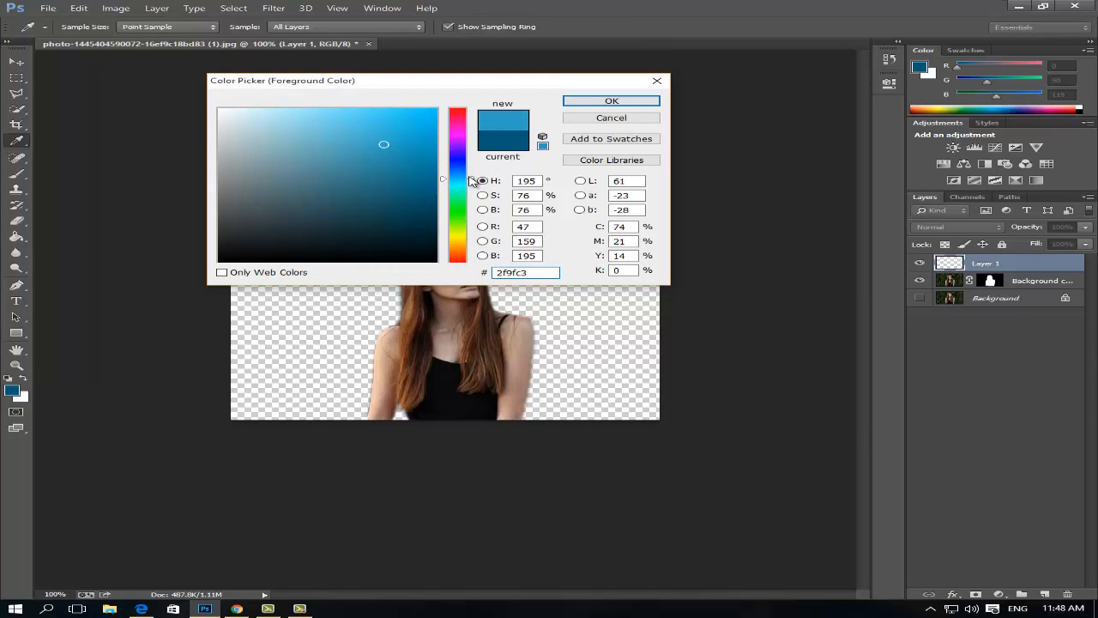
pyautogui.moveTo(443, 182)
pyautogui.mouseDown()
pyautogui.moveTo(444, 172)
pyautogui.moveTo(447, 246)
pyautogui.moveTo(445, 210)
pyautogui.mouseUp()
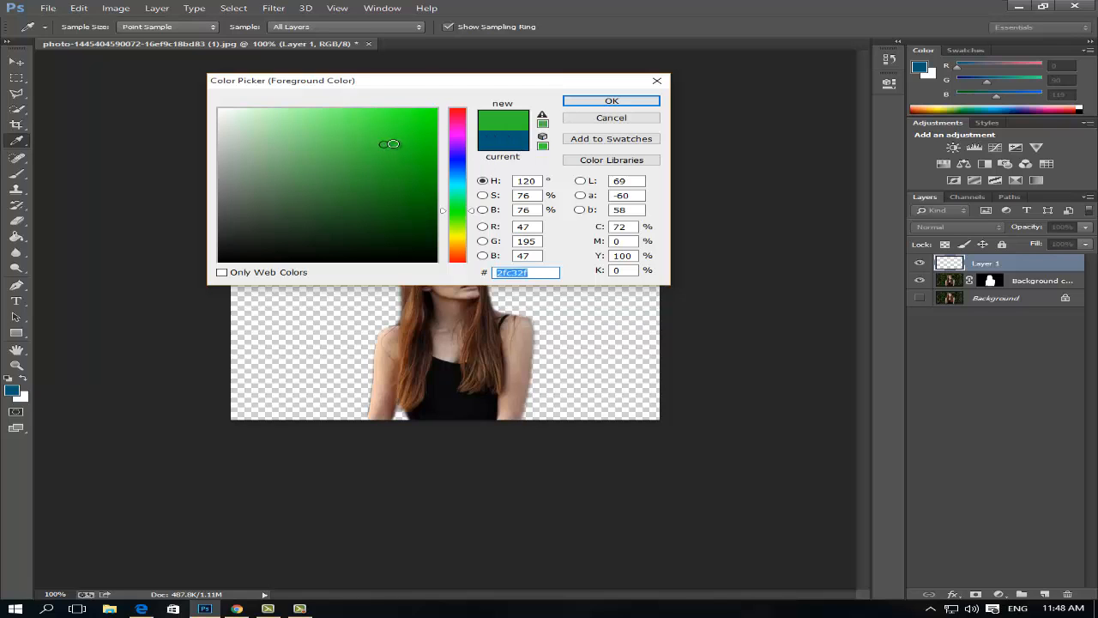
pyautogui.moveTo(395, 144); pyautogui.dragTo(412, 133)
pyautogui.click(607, 101)
# Step: Fill the empty Layer 1 with the green foreground color and move it below the masked cutout layer
pyautogui.press('g')
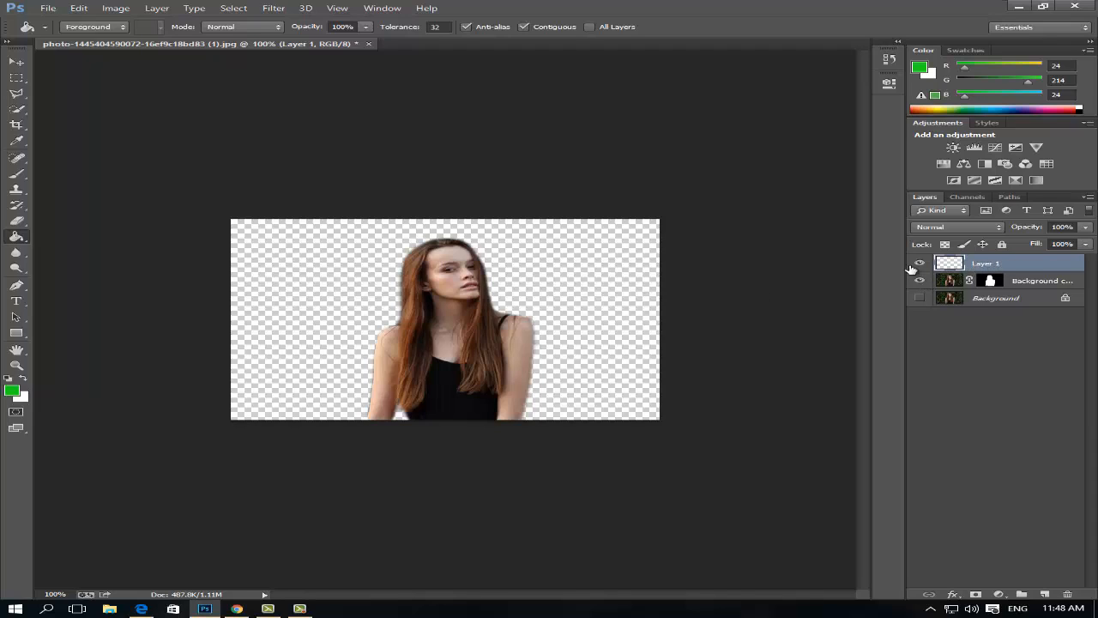
pyautogui.click(314, 280)
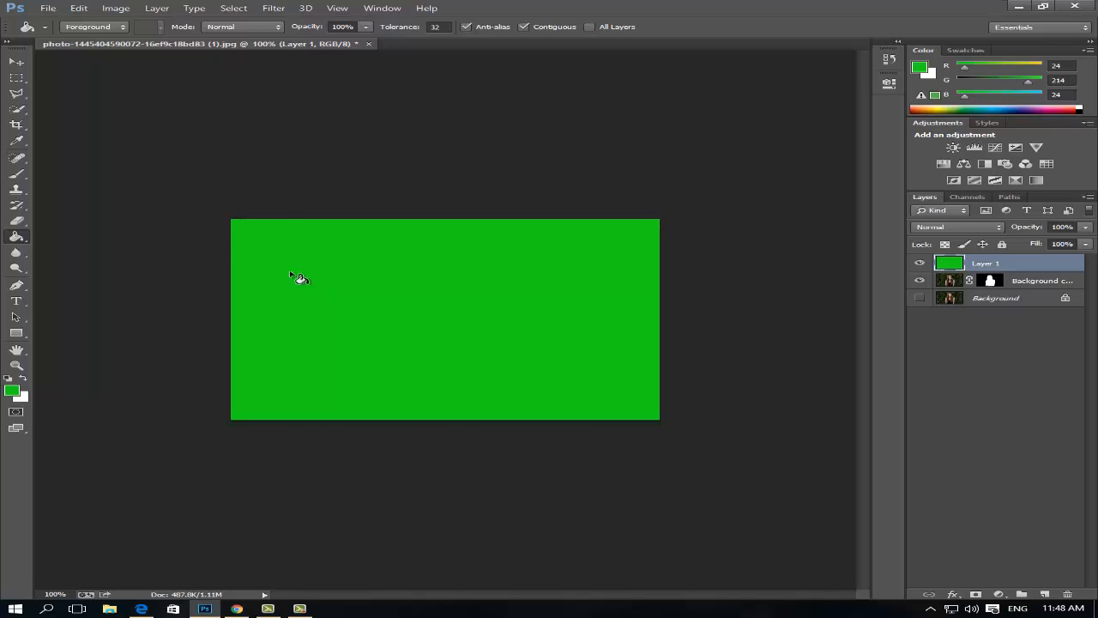
pyautogui.click(16, 61)
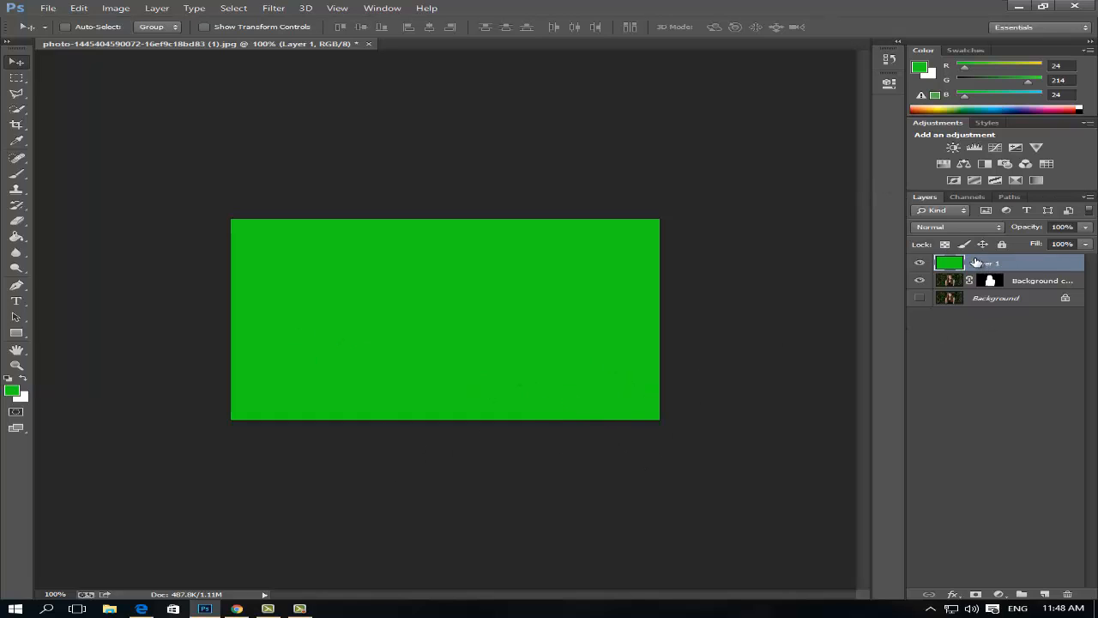
pyautogui.moveTo(978, 261); pyautogui.dragTo(997, 289)
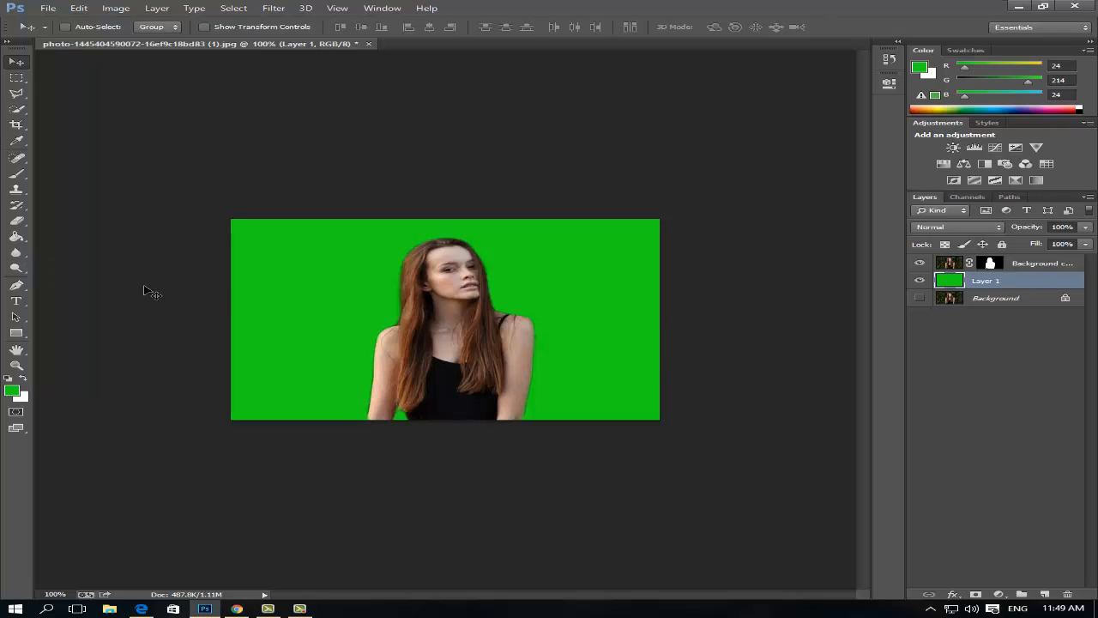
# Step: Activate the Blur Tool and look through its brush tip settings and presets
pyautogui.scroll(1, 311, 345)
pyautogui.click(312, 345)
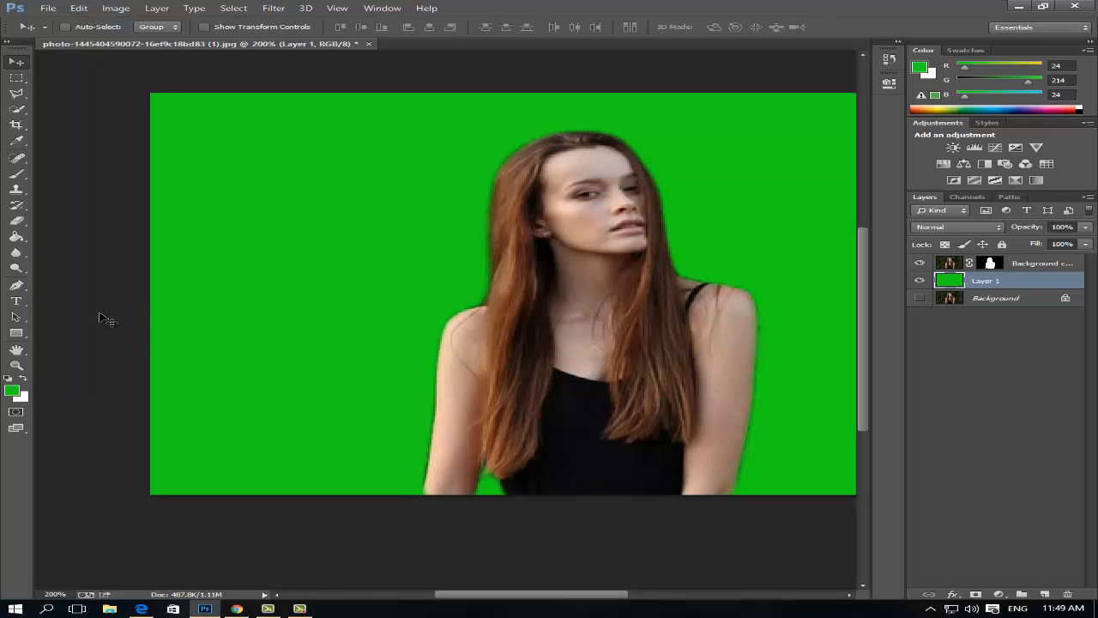
pyautogui.click(17, 254)
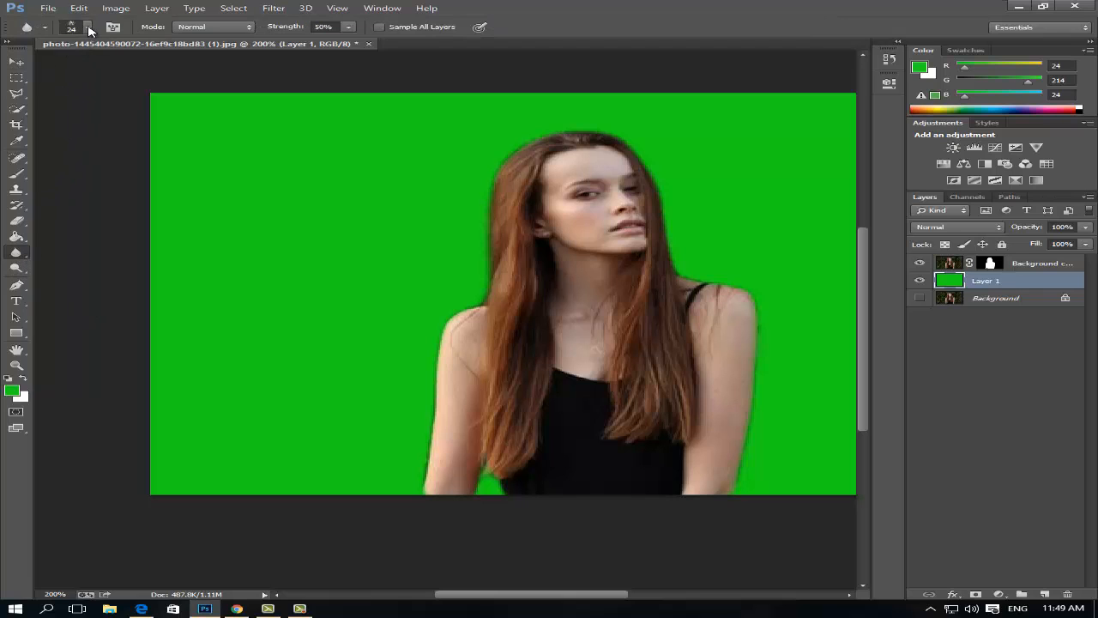
pyautogui.click(113, 28)
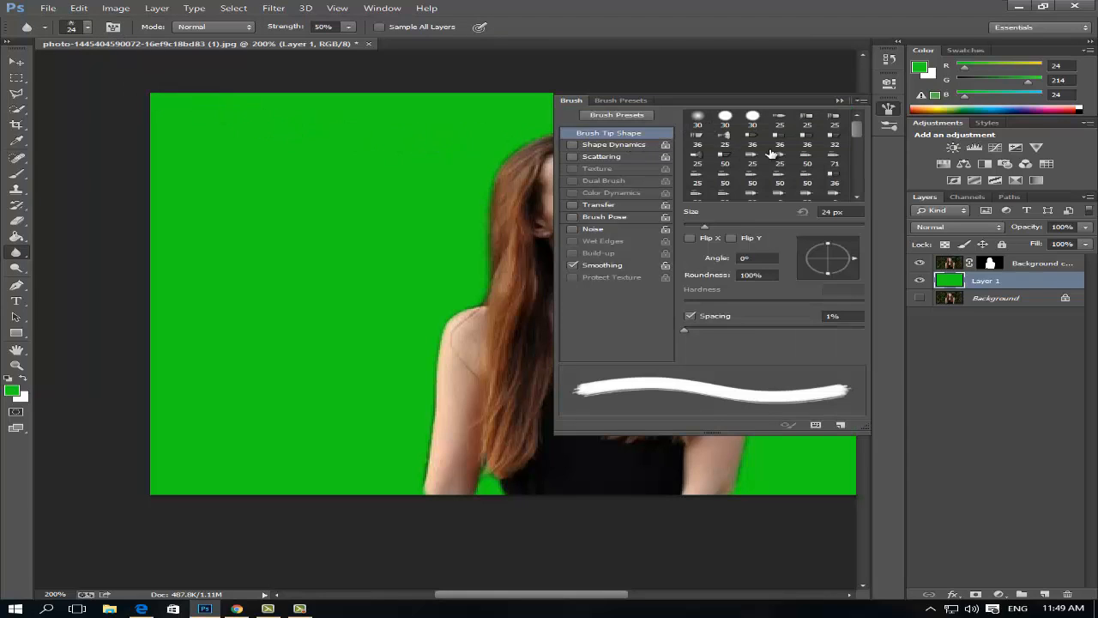
pyautogui.scroll(-1, 802, 140)
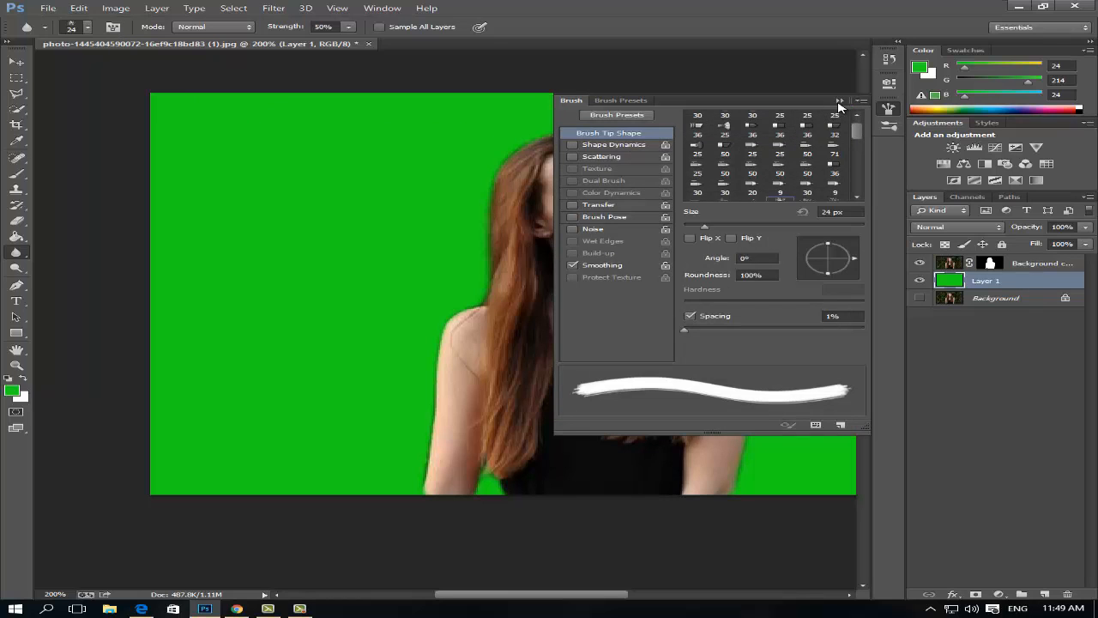
pyautogui.click(839, 102)
pyautogui.click(71, 28)
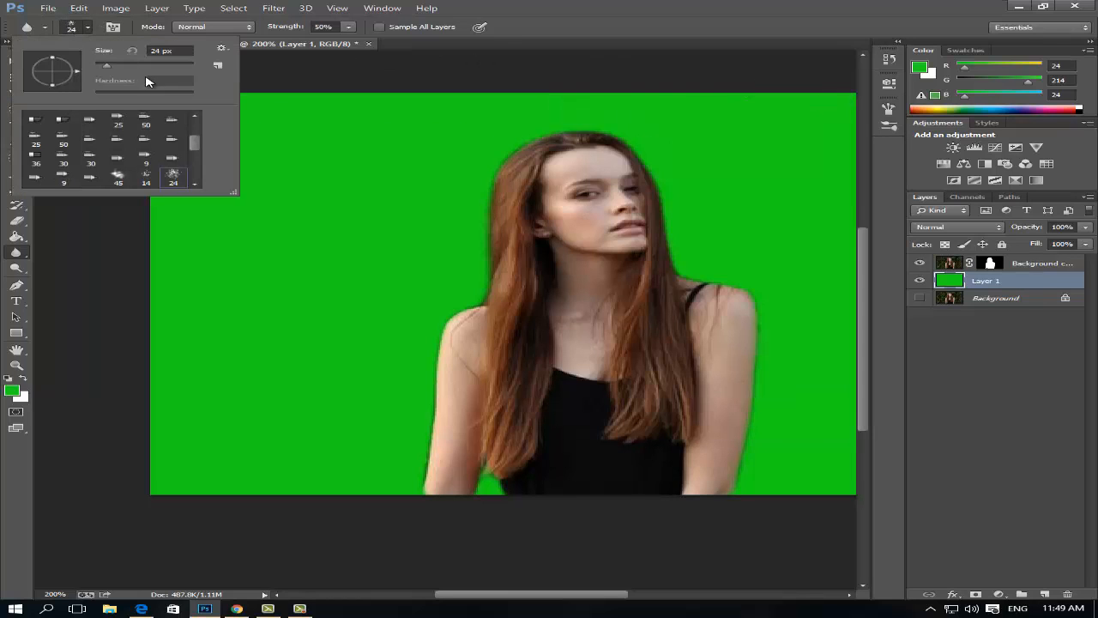
pyautogui.scroll(-1, 151, 83)
pyautogui.scroll(-1, 125, 160)
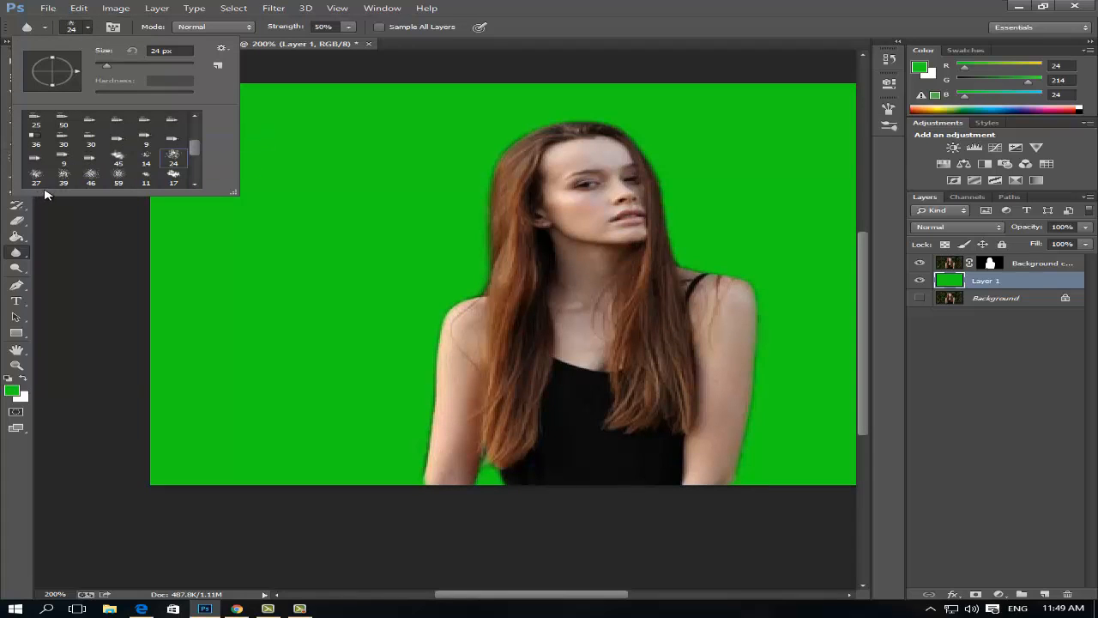
pyautogui.scroll(-1, 79, 174)
pyautogui.scroll(-1, 77, 173)
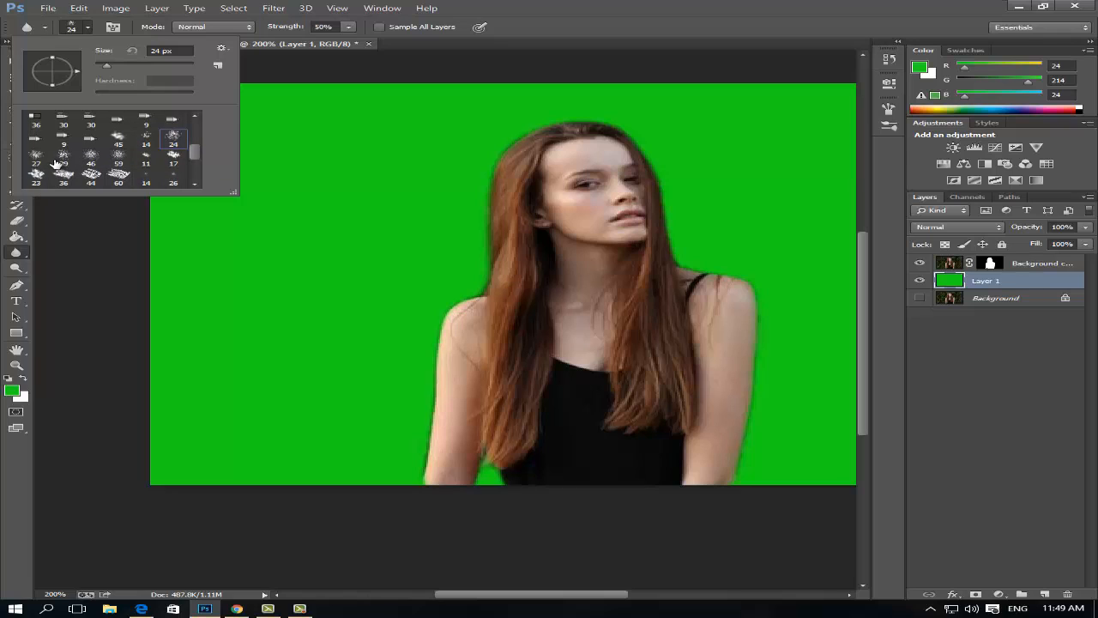
pyautogui.scroll(-2, 26, 139)
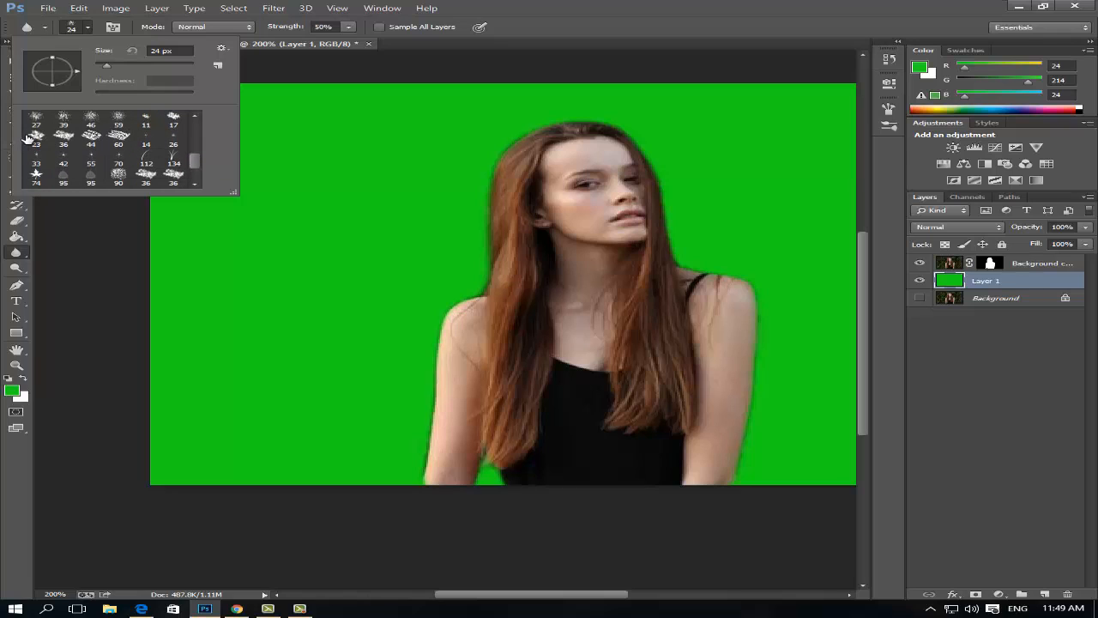
pyautogui.scroll(2, 101, 144)
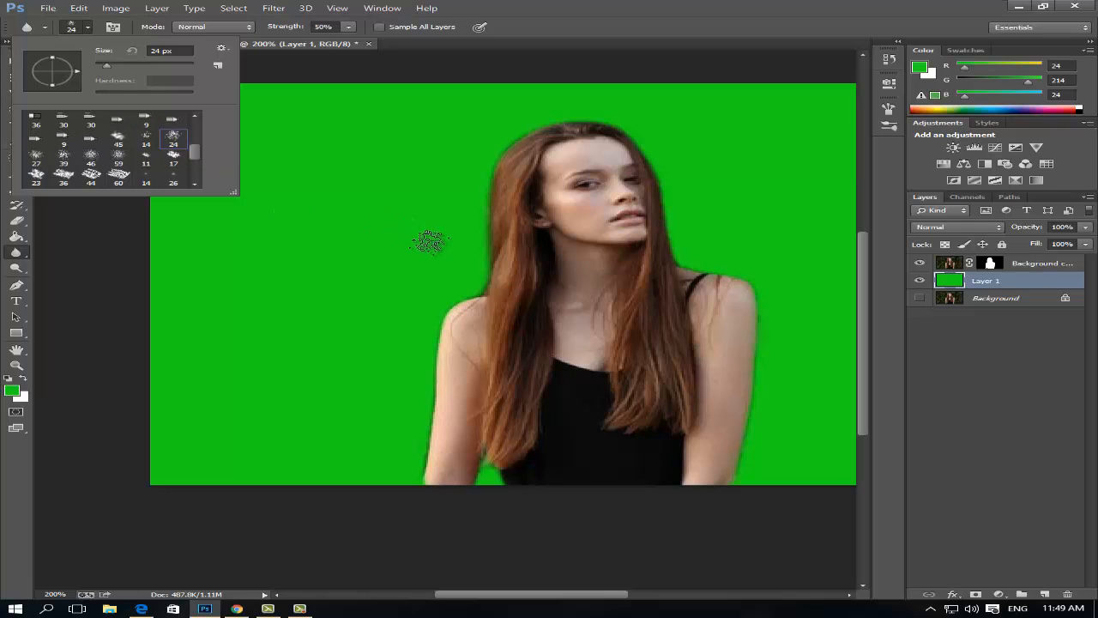
pyautogui.click(450, 332)
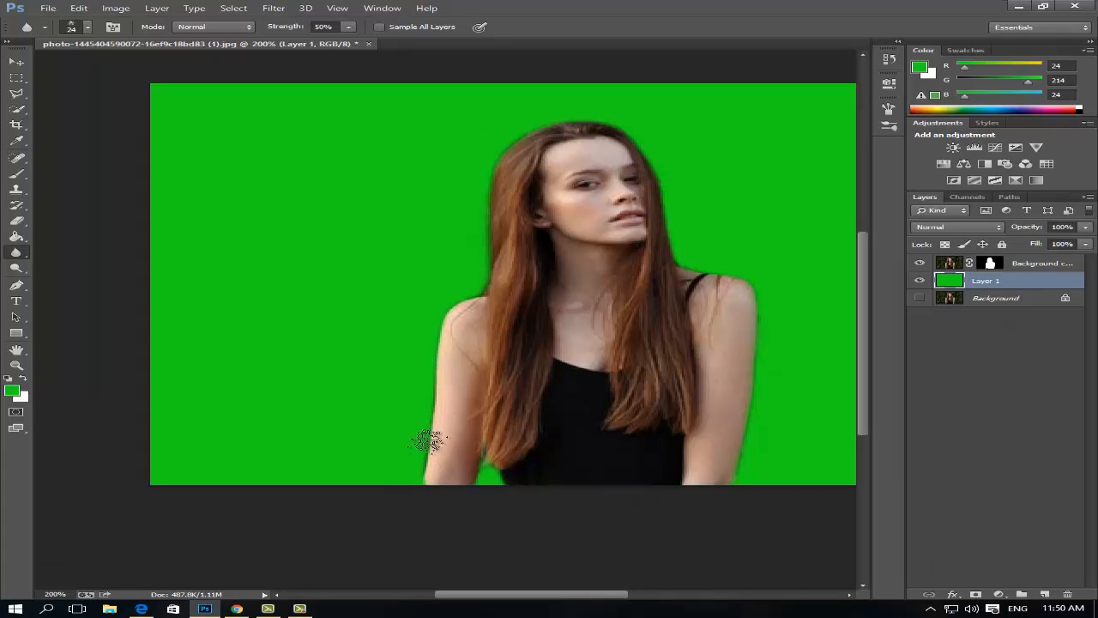
pyautogui.press('super')
pyautogui.click(335, 388)
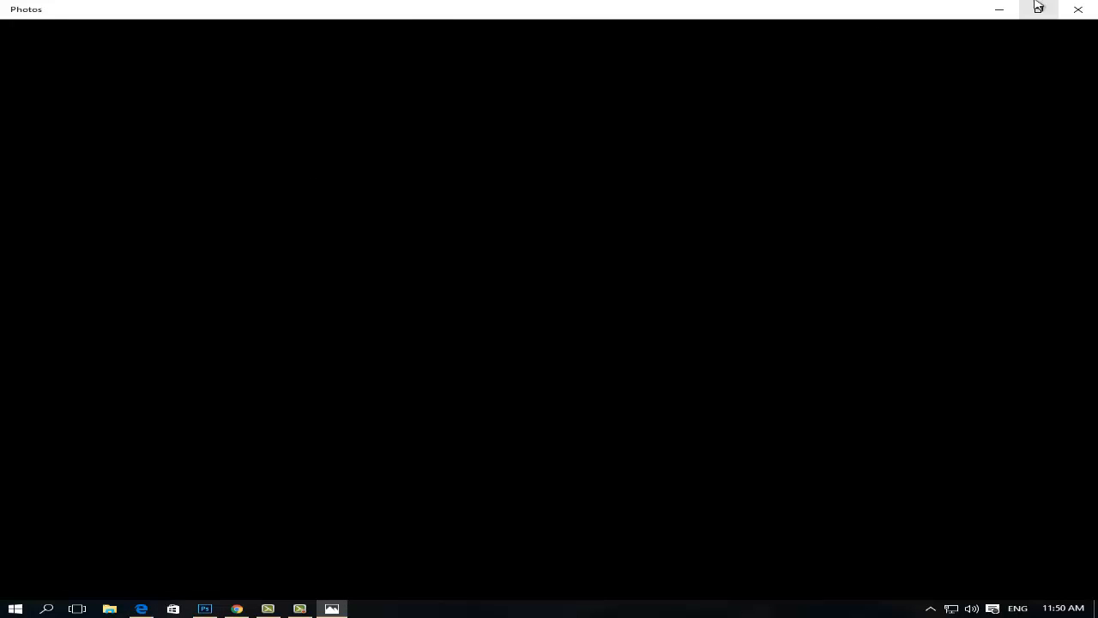
pyautogui.click(999, 9)
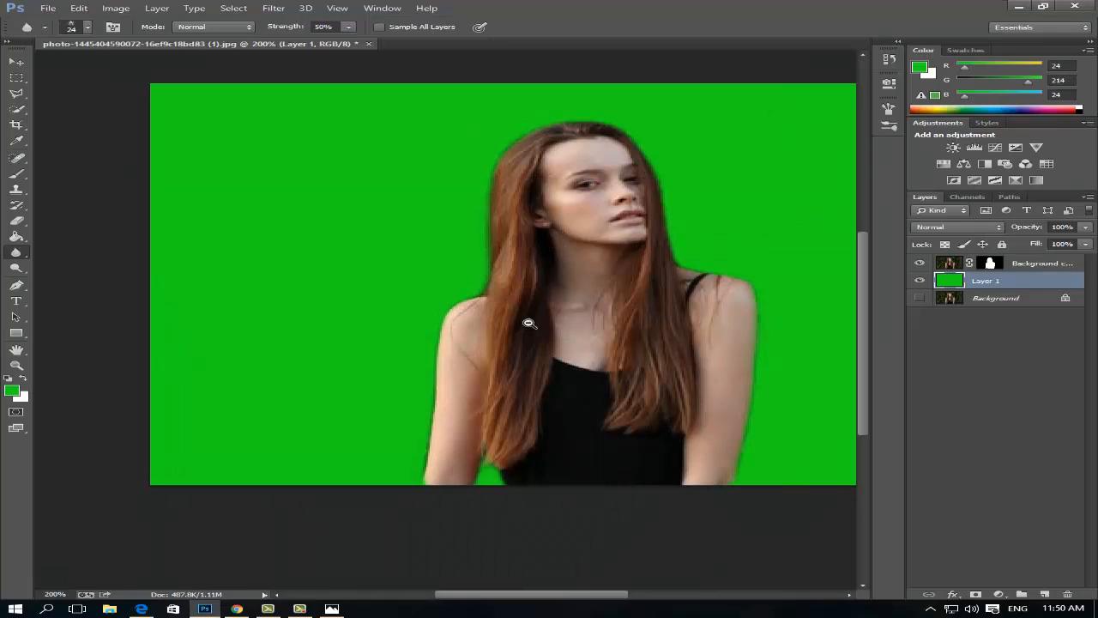
# Step: Return to the Move Tool and inspect the cutout's edges against the green background
pyautogui.keyDown('alt'); pyautogui.click(457, 304); pyautogui.keyUp('alt')
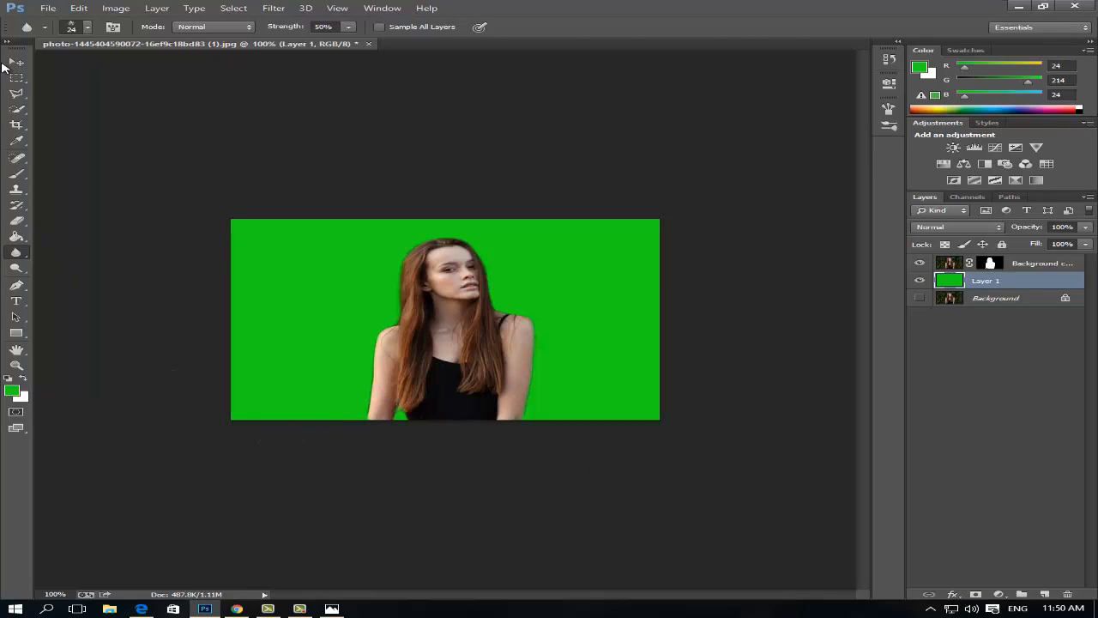
pyautogui.click(15, 63)
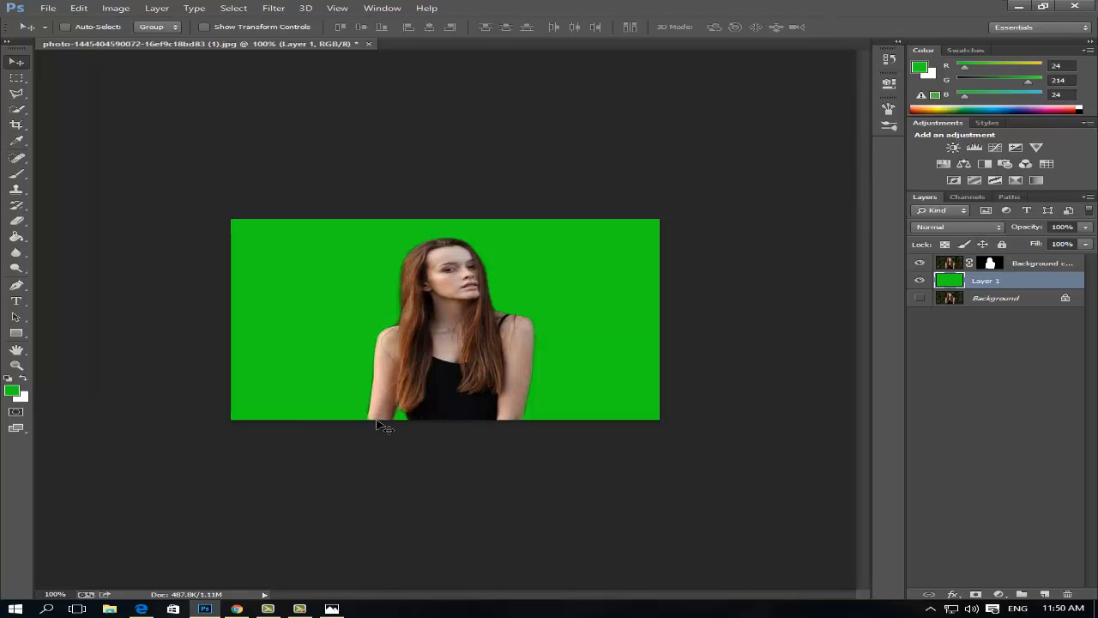
pyautogui.keyDown('ctrl'); pyautogui.click(479, 435); pyautogui.keyUp('ctrl')
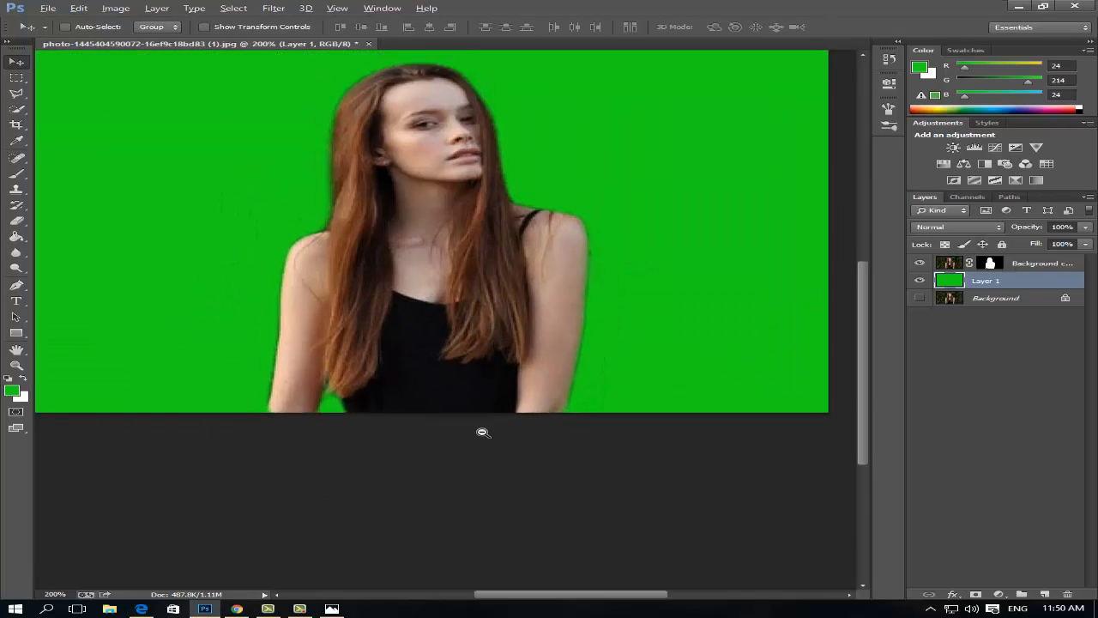
pyautogui.keyDown('alt'); pyautogui.click(481, 432); pyautogui.keyUp('alt')
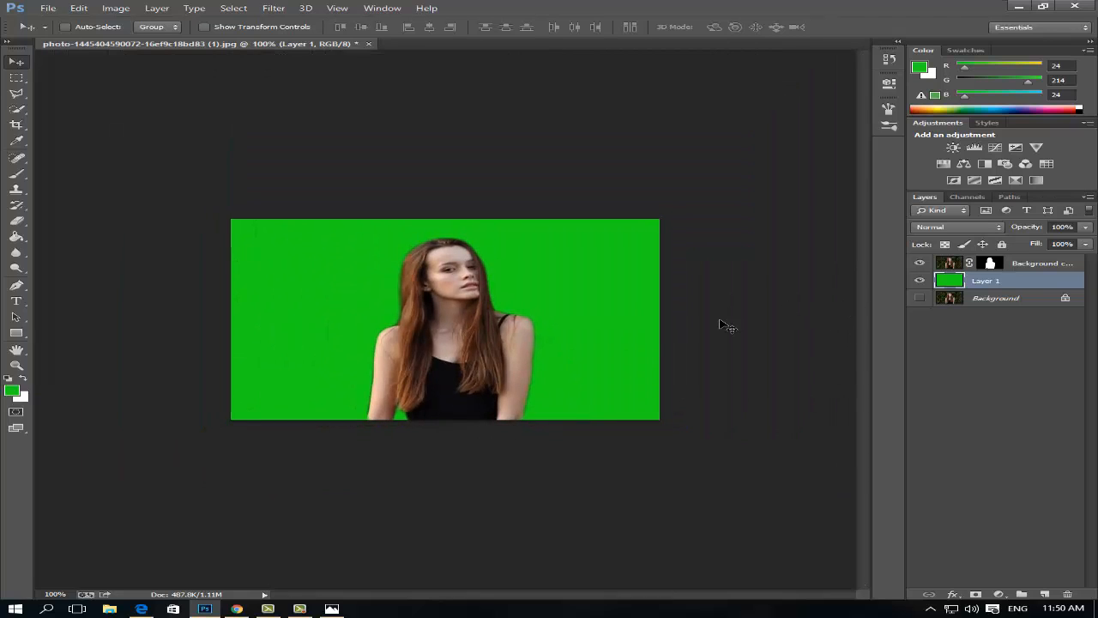